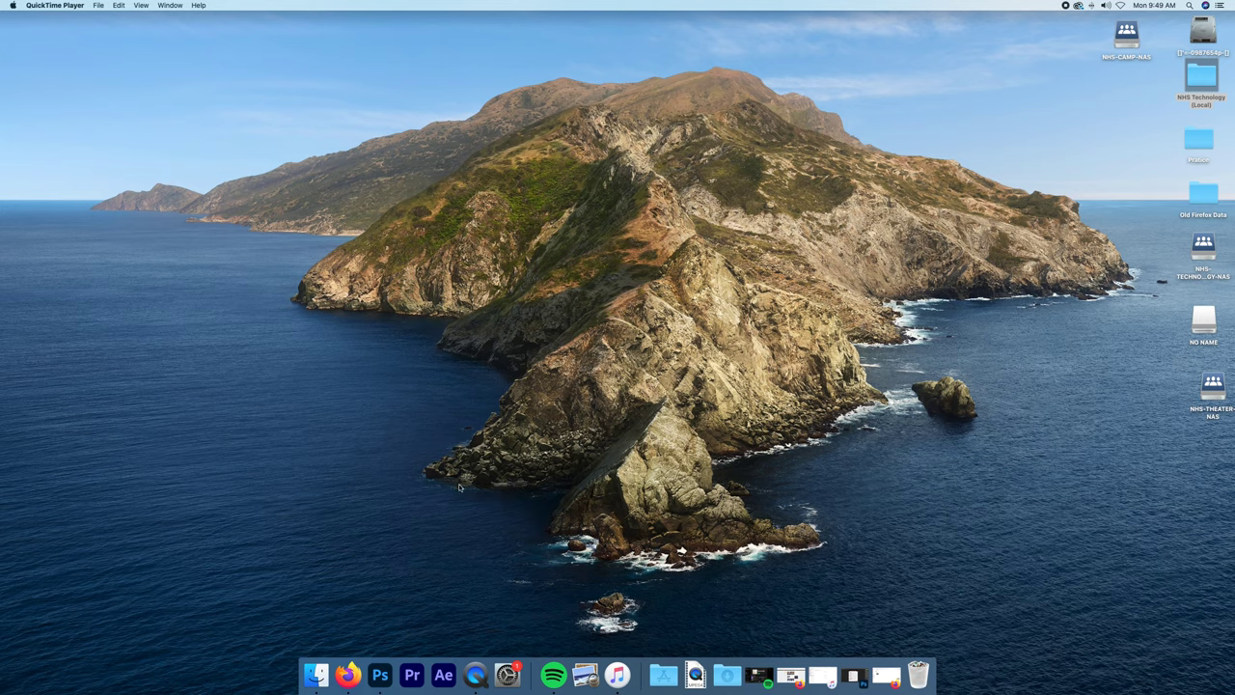
Restore the Photoshop window showing the Graphic File Types handout JPG.
click(379, 676)
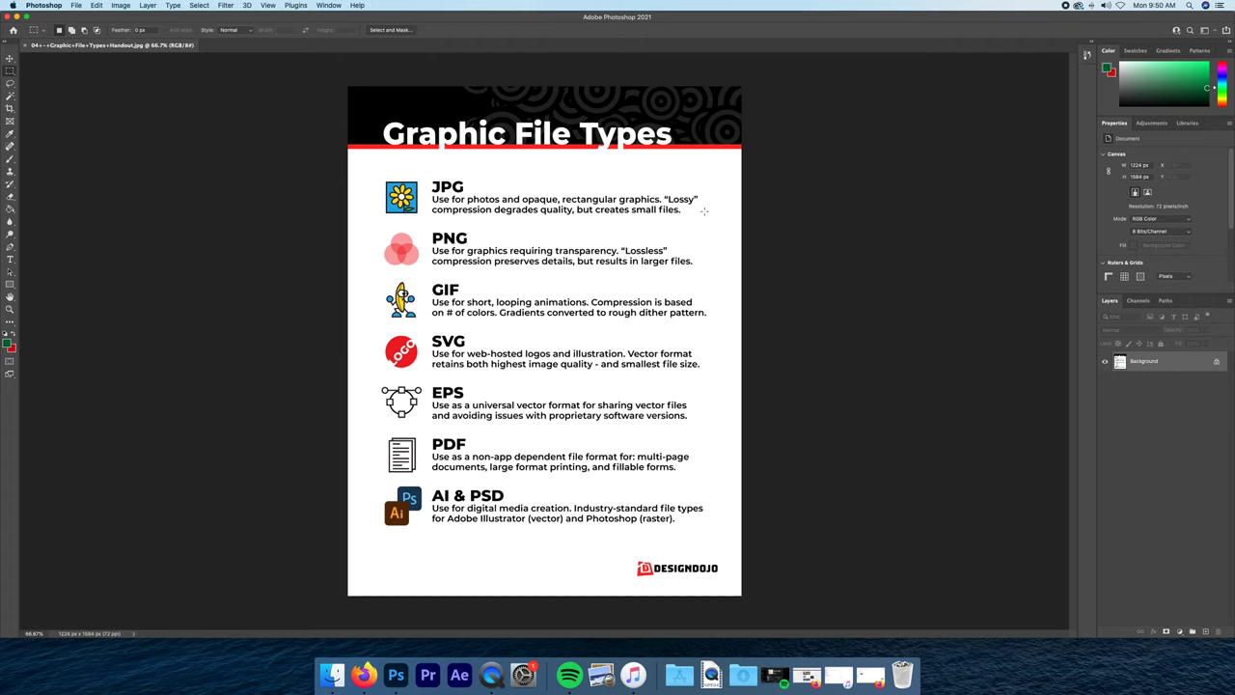
Create a Letter landscape document, 11 × 8.5 in at 300 ppi, with transparent background.
click(80, 7)
click(85, 17)
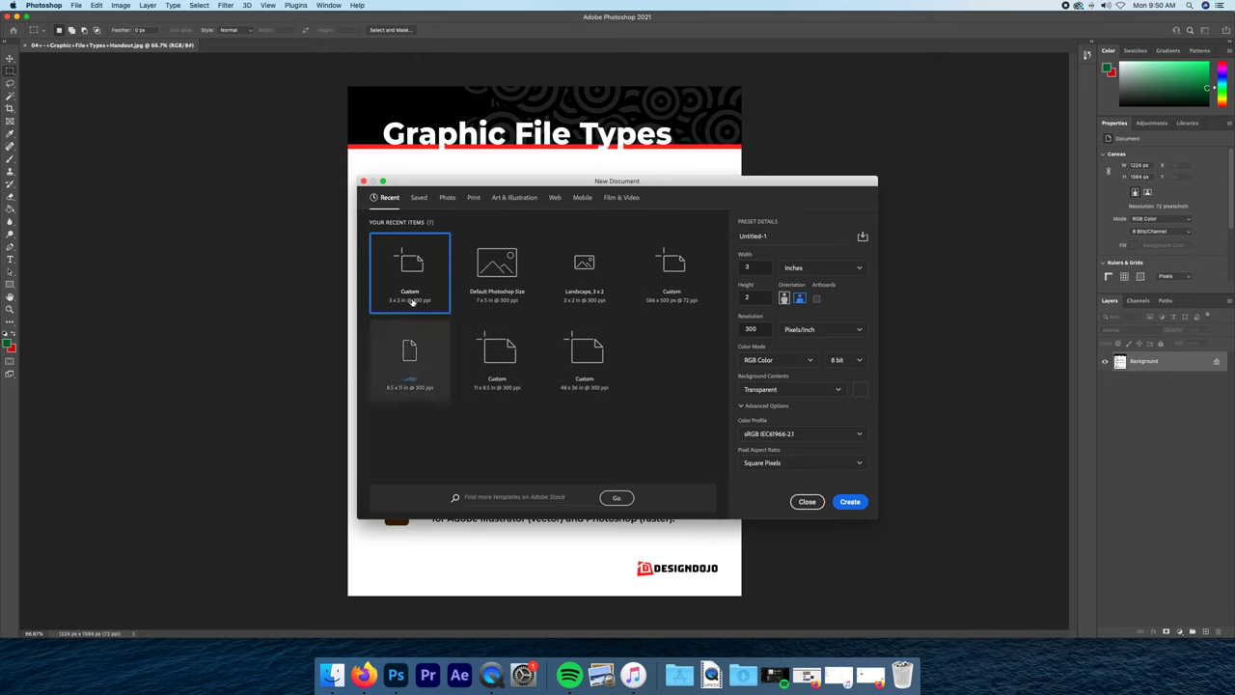
drag(510, 185, 453, 182)
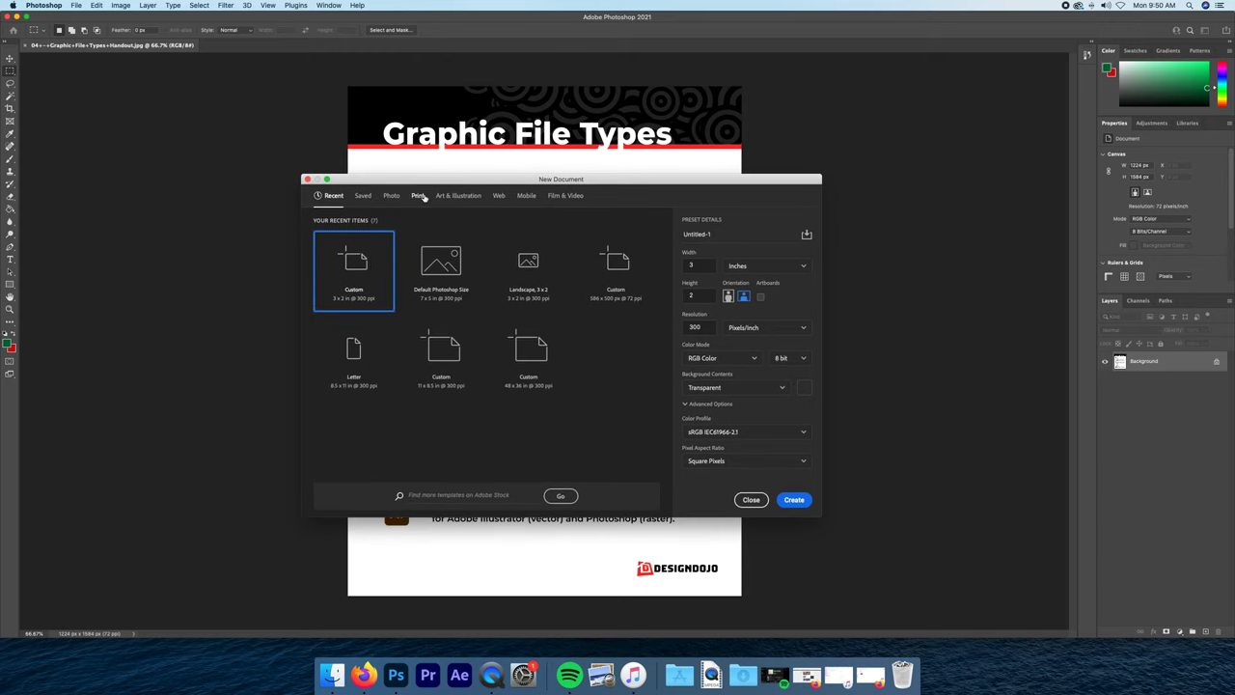
click(418, 196)
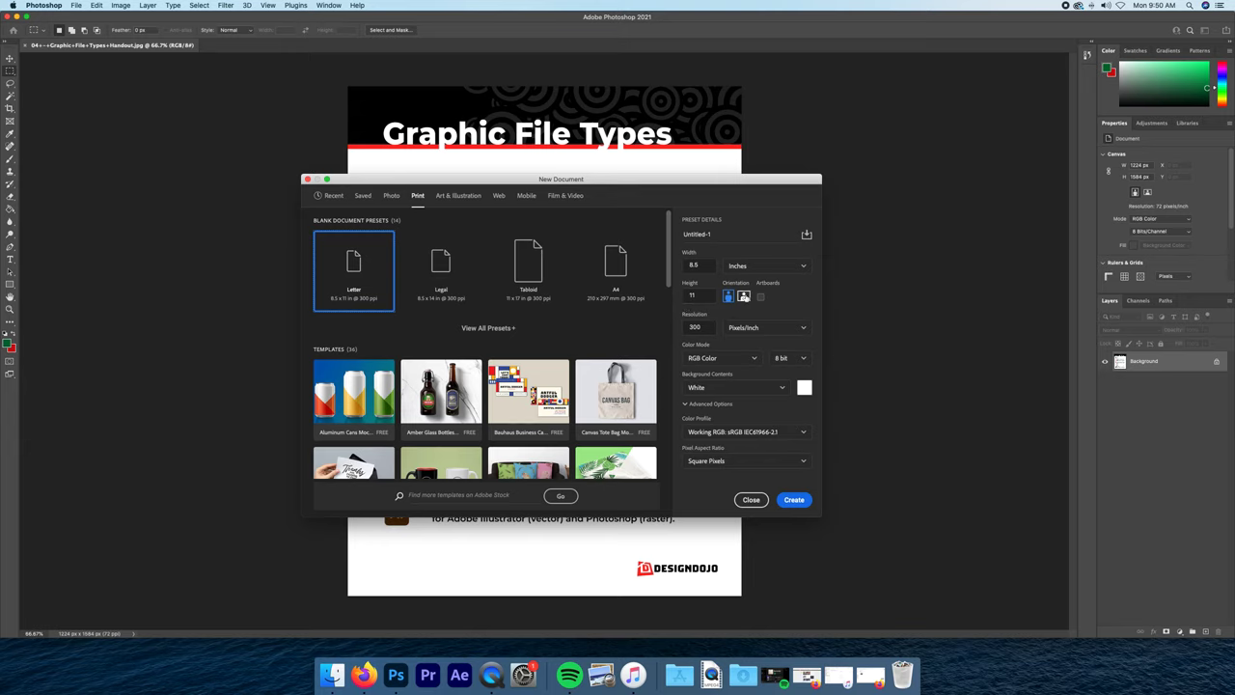
click(743, 296)
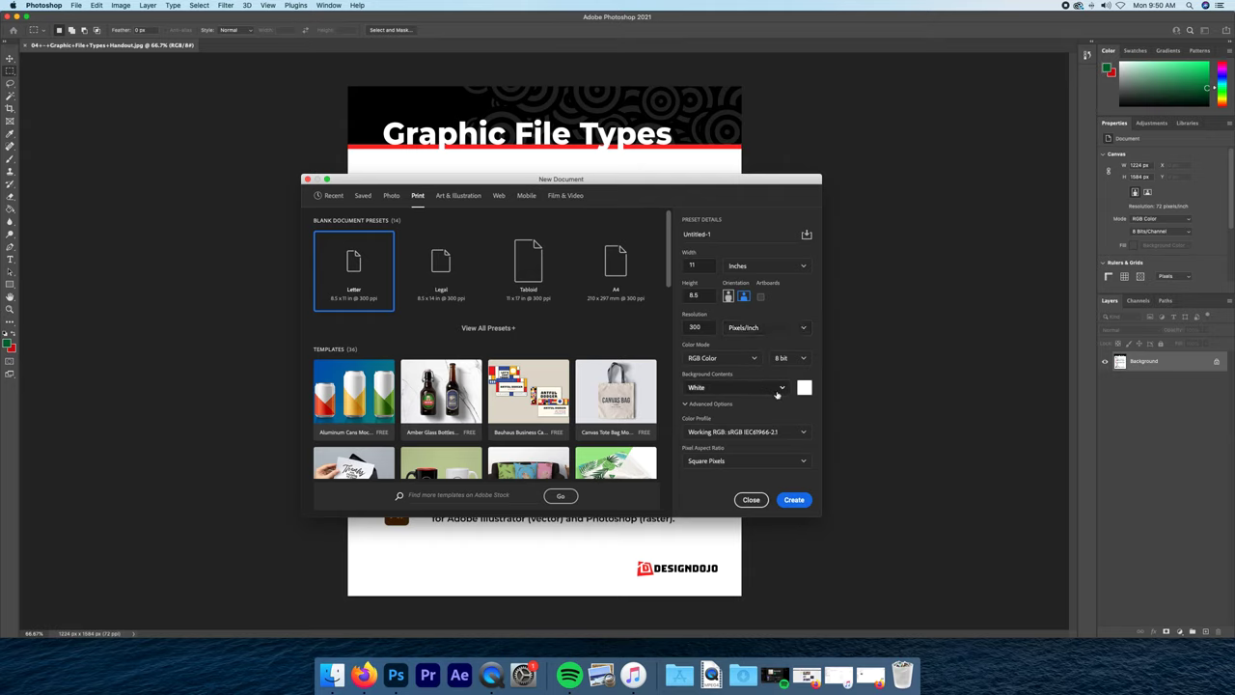
click(769, 390)
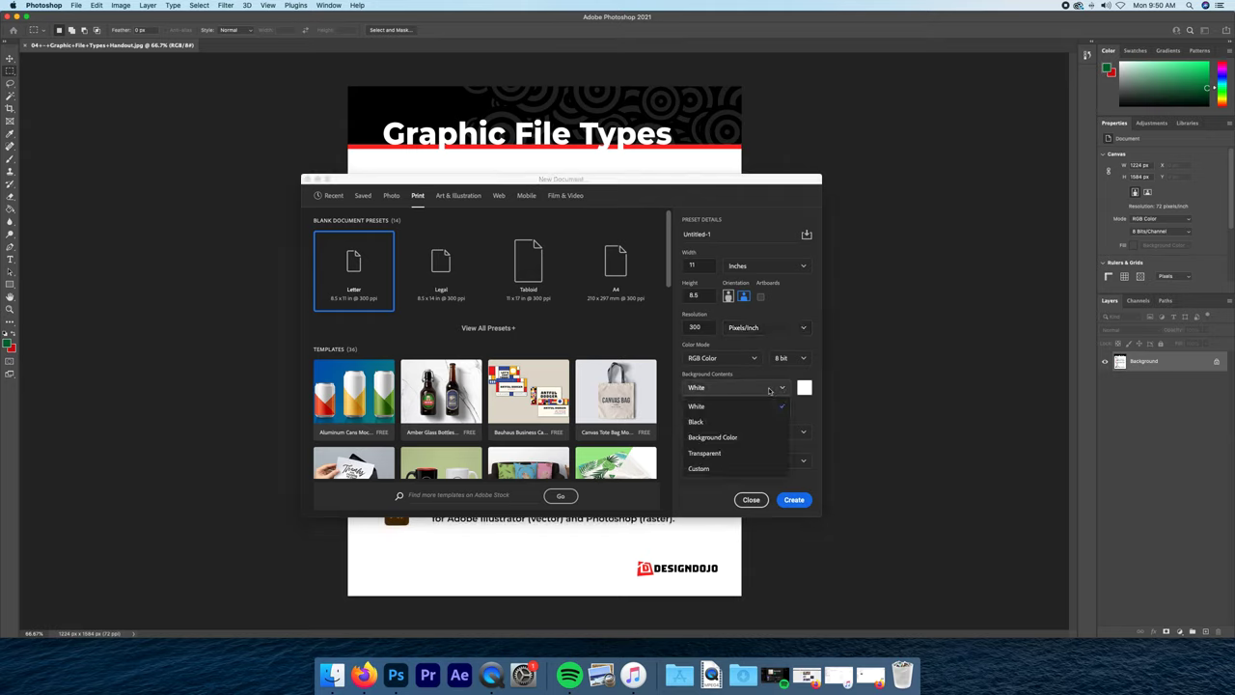
click(726, 451)
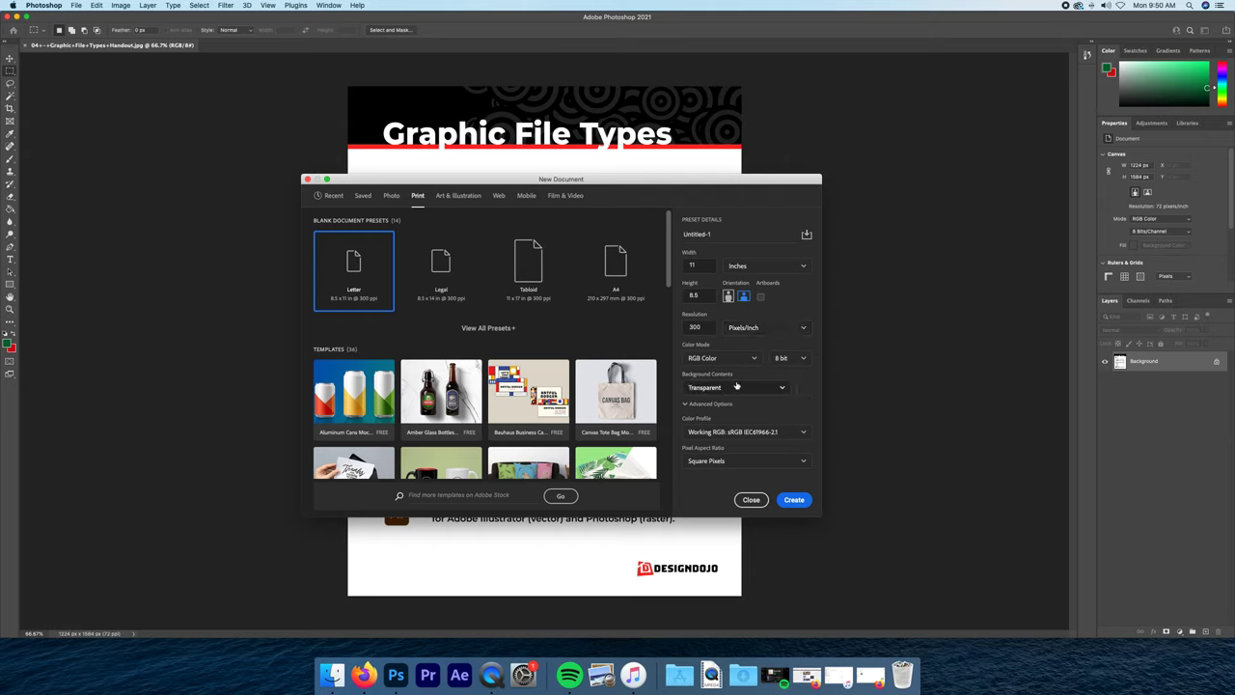
click(795, 500)
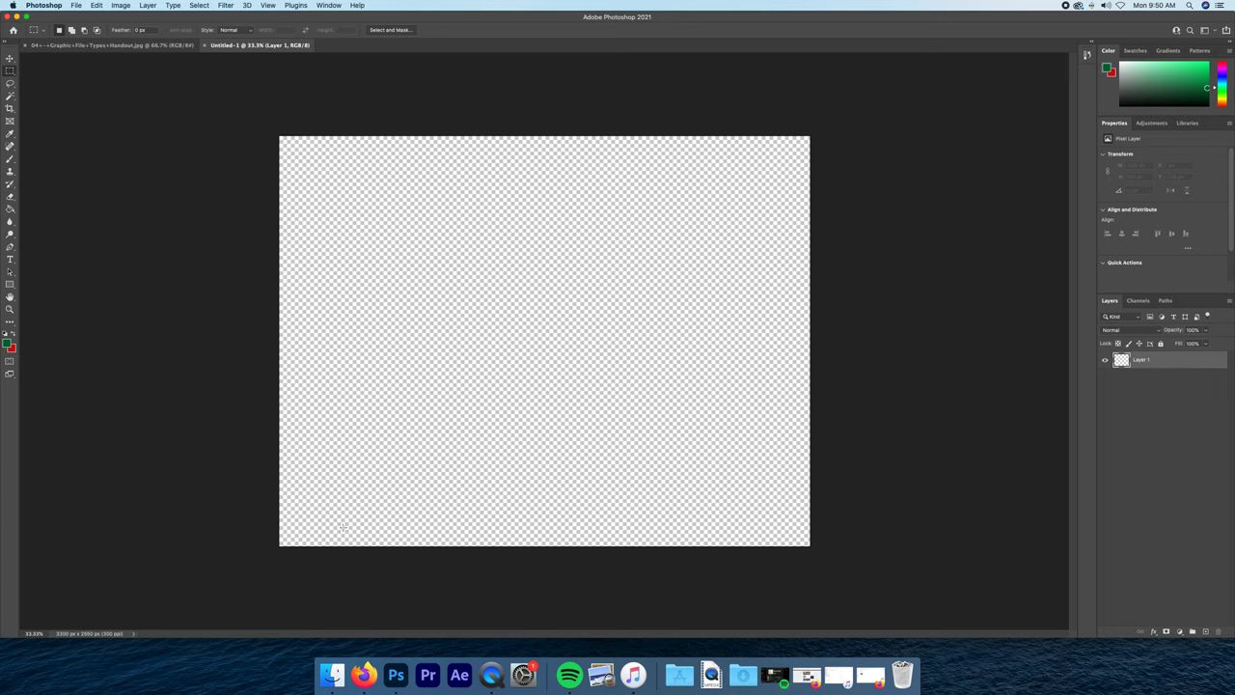
click(333, 673)
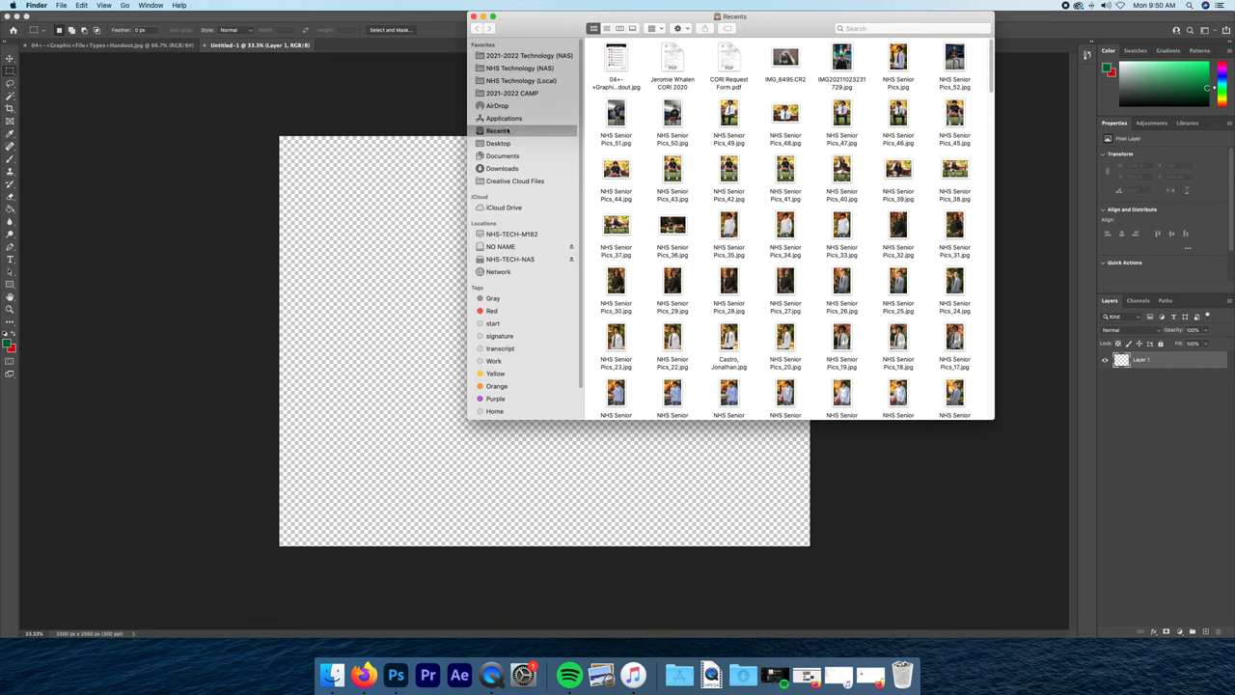
click(503, 81)
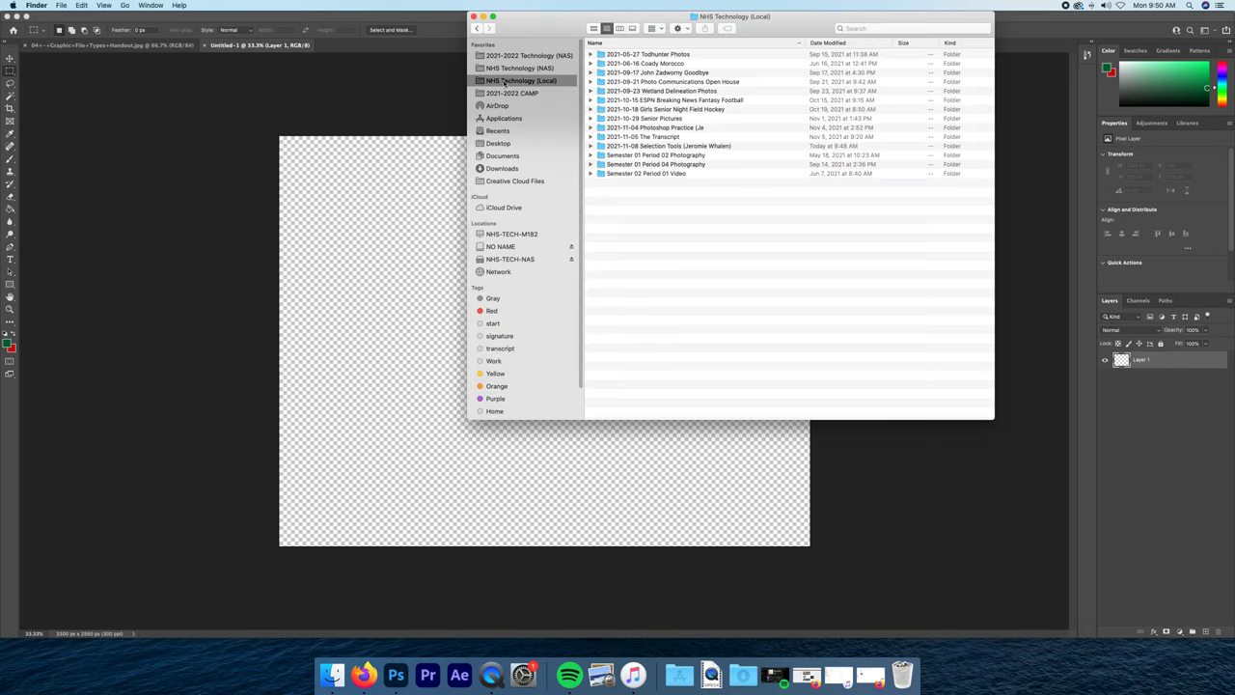
click(660, 147)
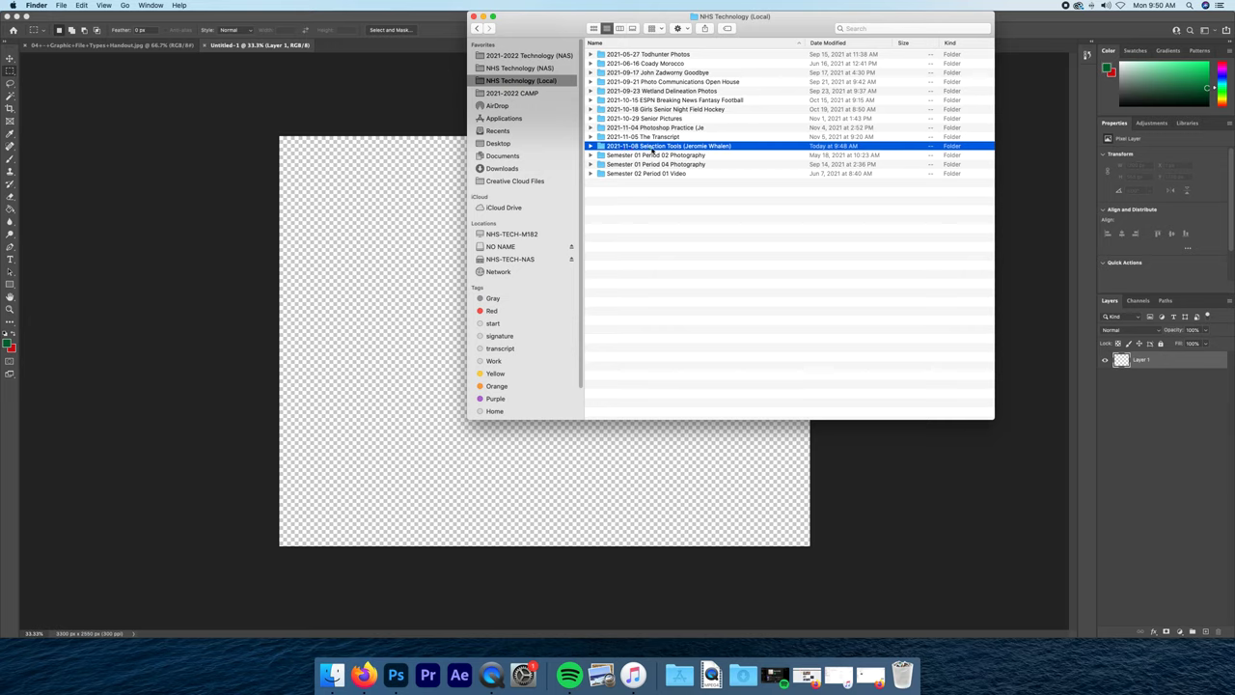
double_click(696, 146)
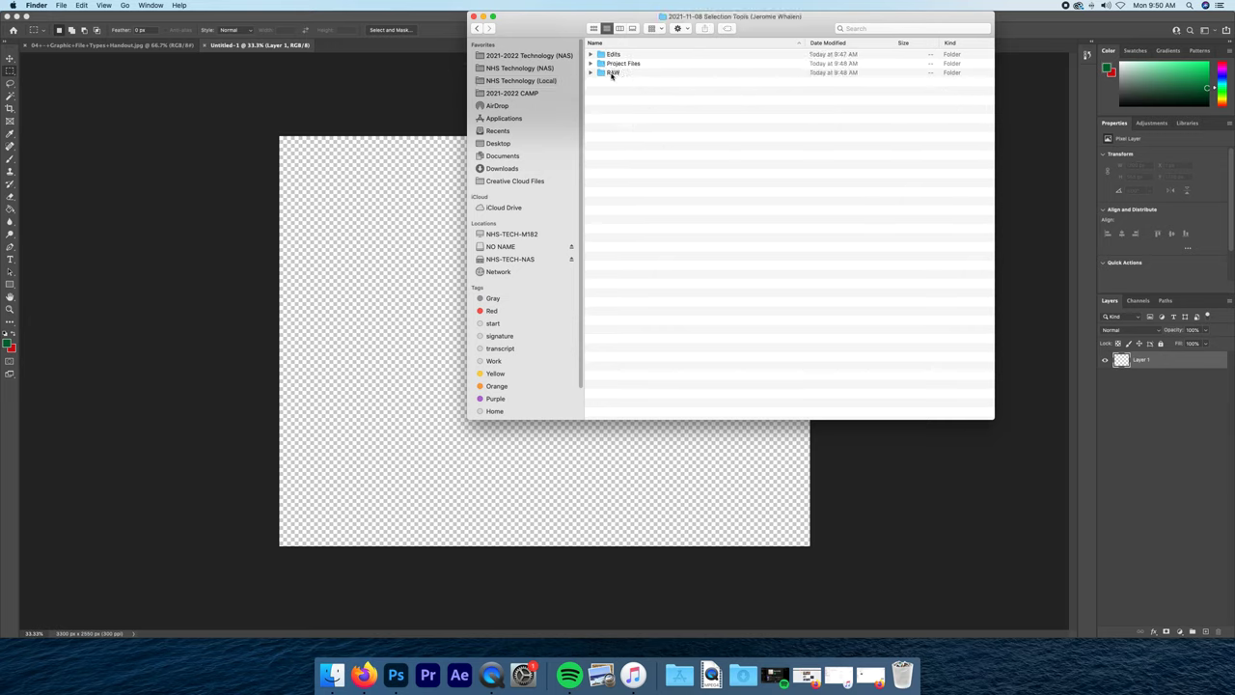
double_click(611, 73)
click(622, 55)
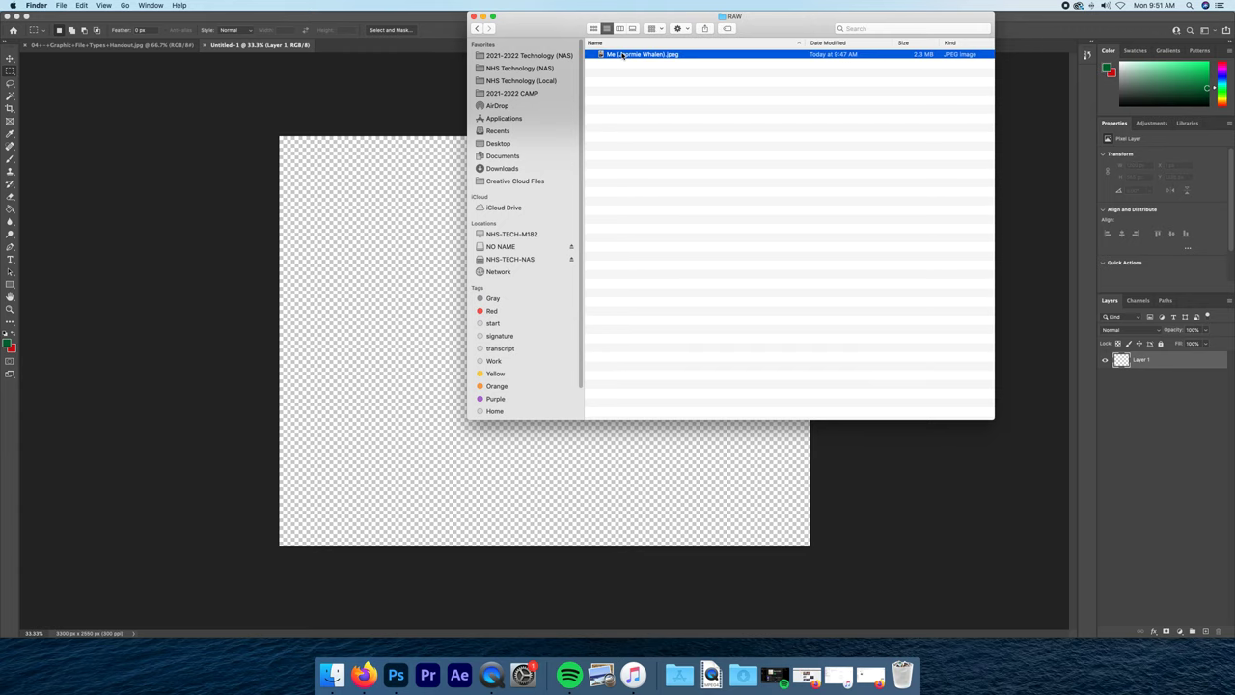
key(space)
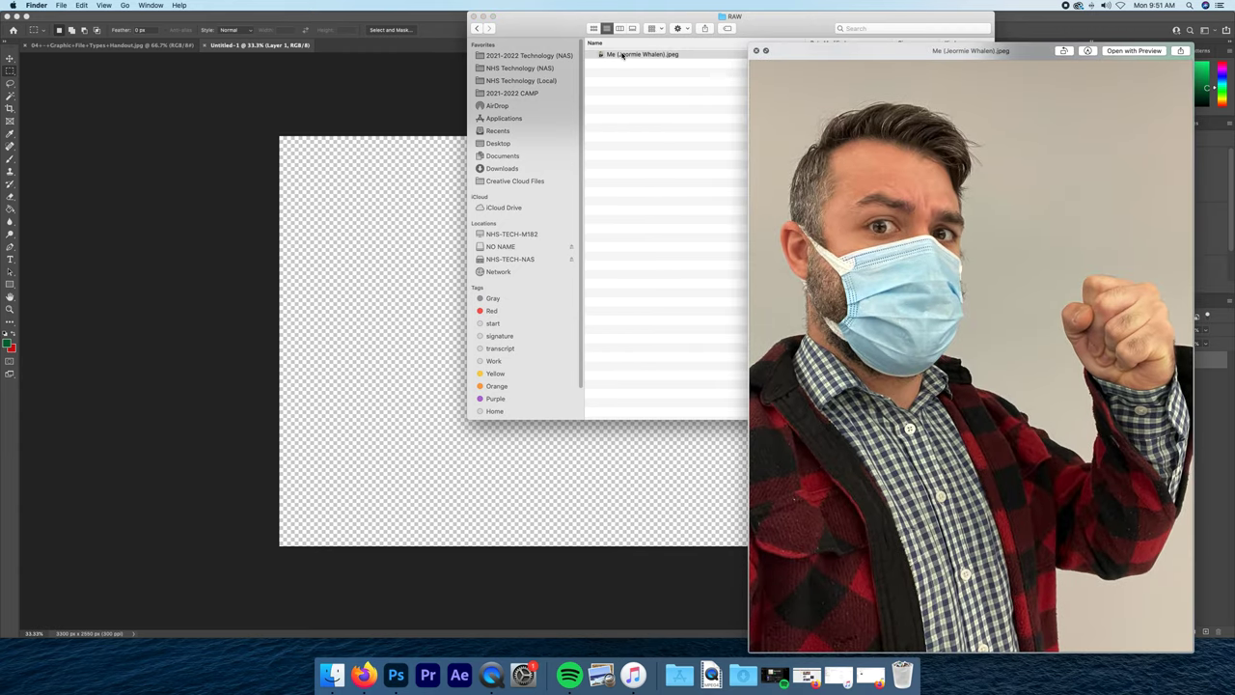
key(space)
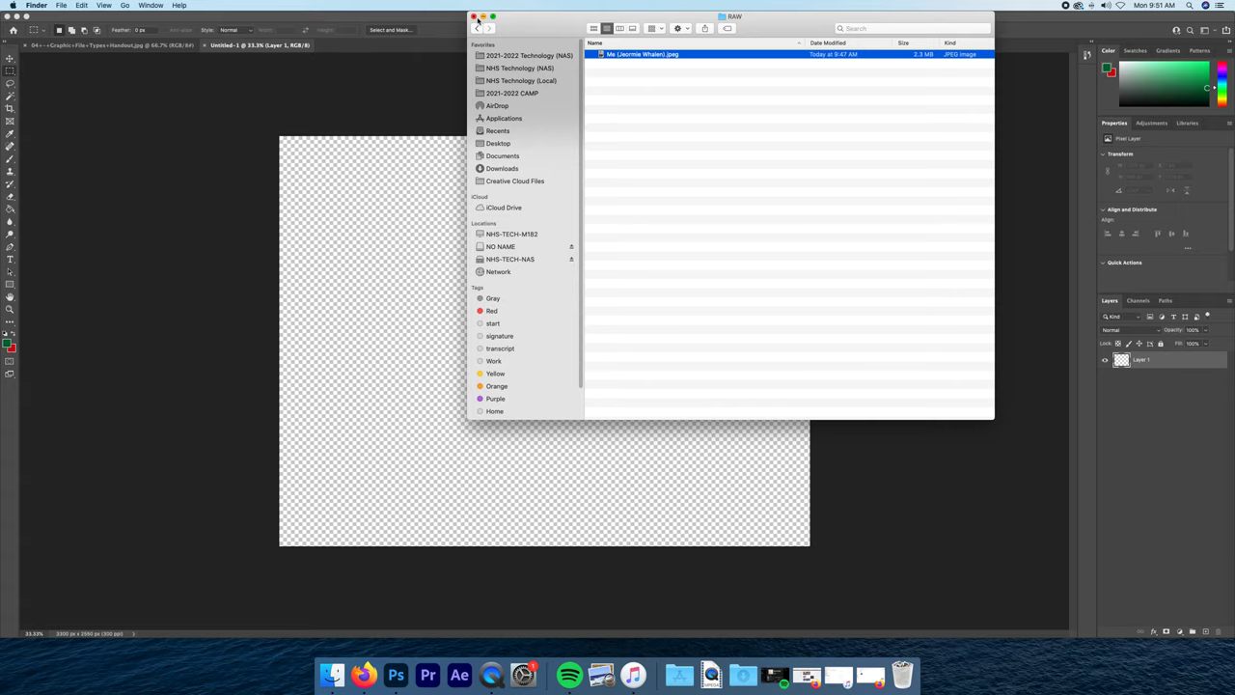
click(473, 16)
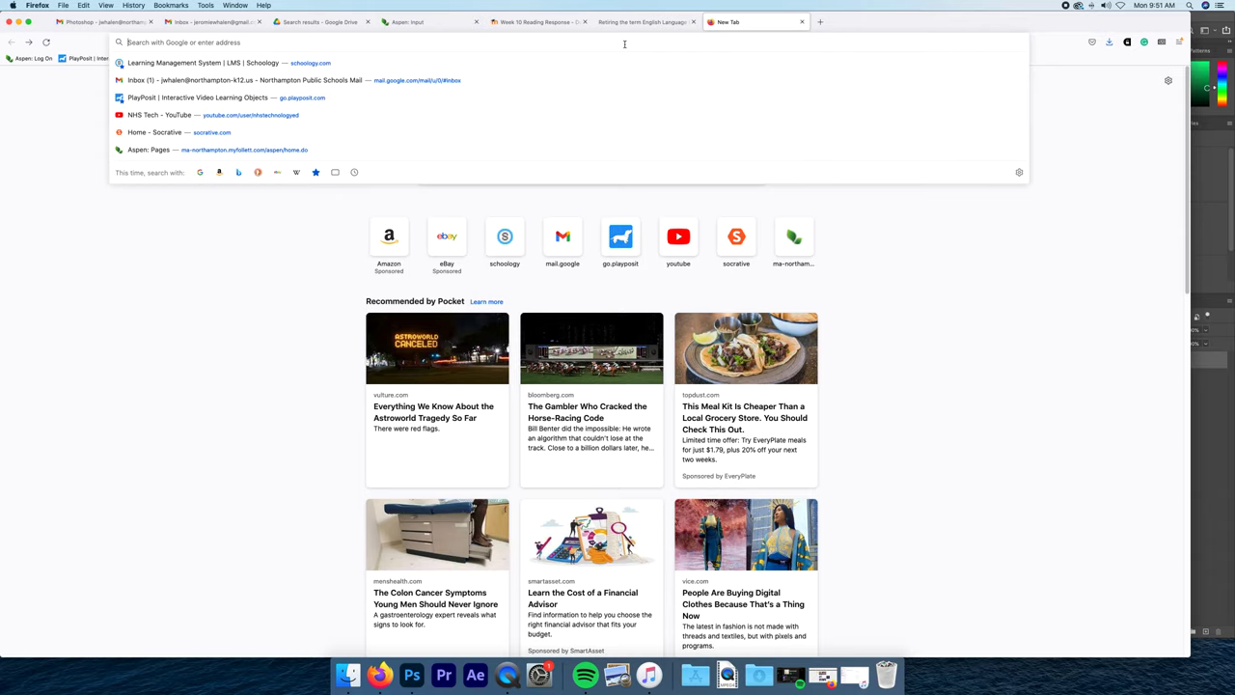
Search Google Images for 'colosseum', filtered to large images only.
text(colosseum)
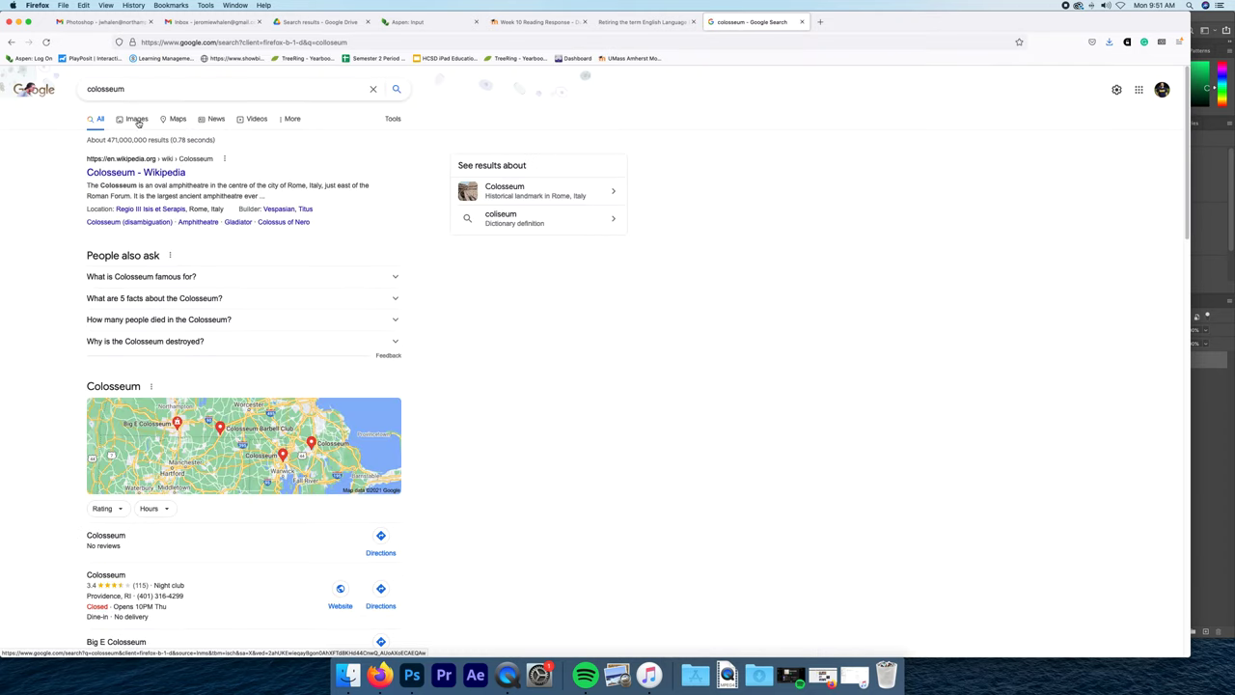
click(136, 120)
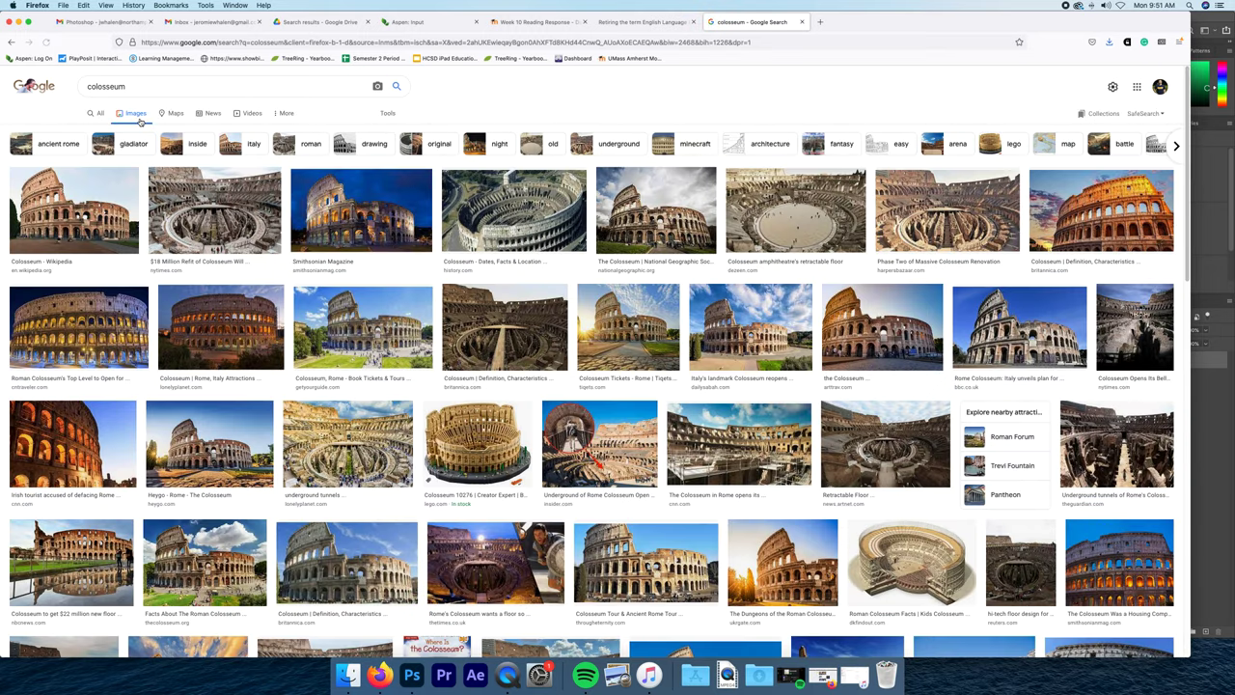
click(392, 116)
click(88, 132)
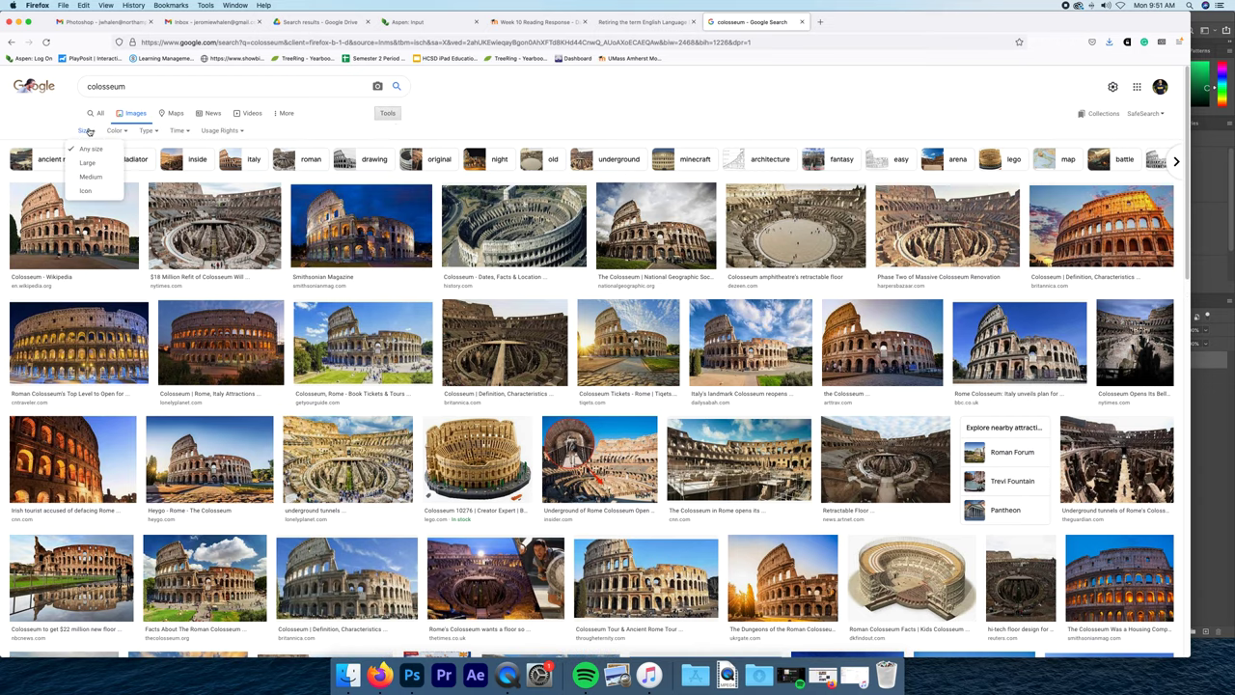
click(91, 166)
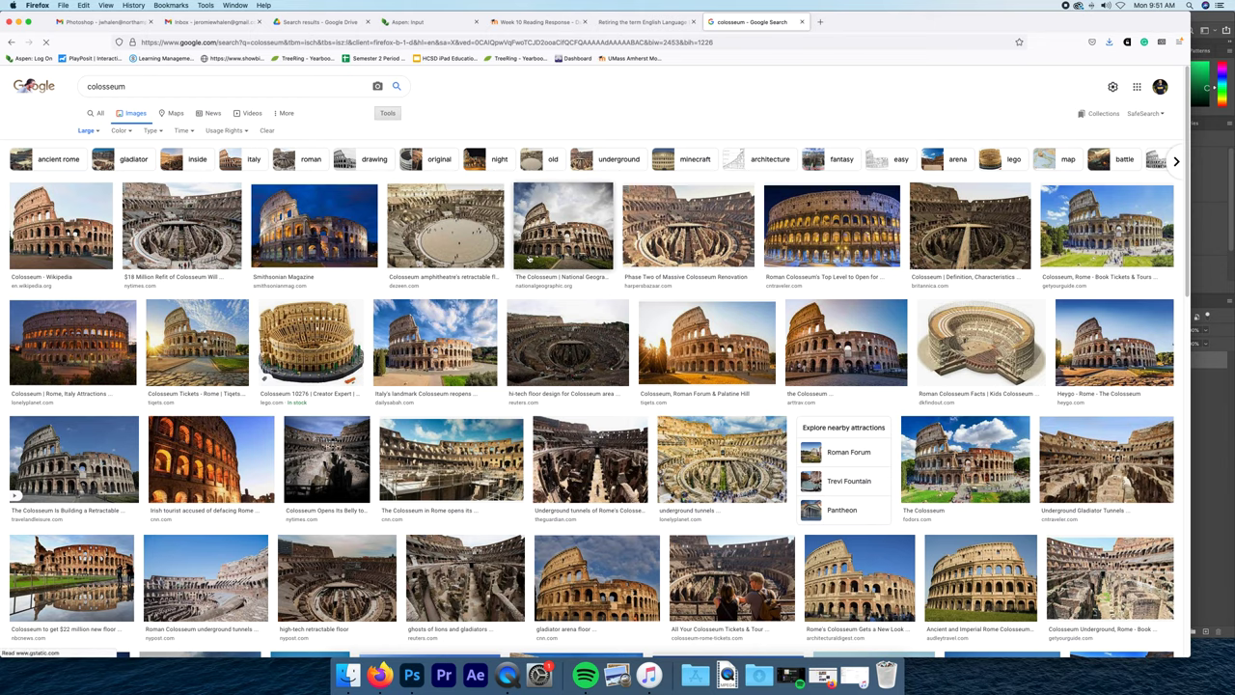
scroll(408, 295, down, 1)
scroll(406, 296, up, 1)
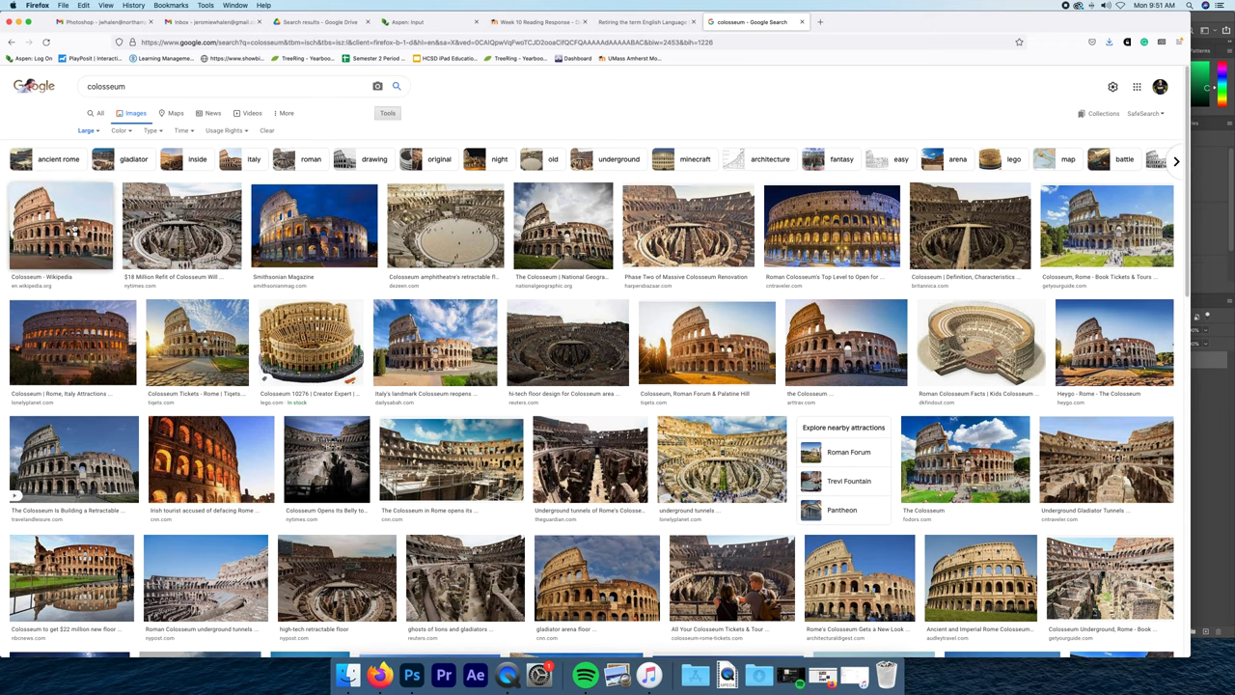
Copy the Wikipedia Colosseum photo to the clipboard.
click(72, 230)
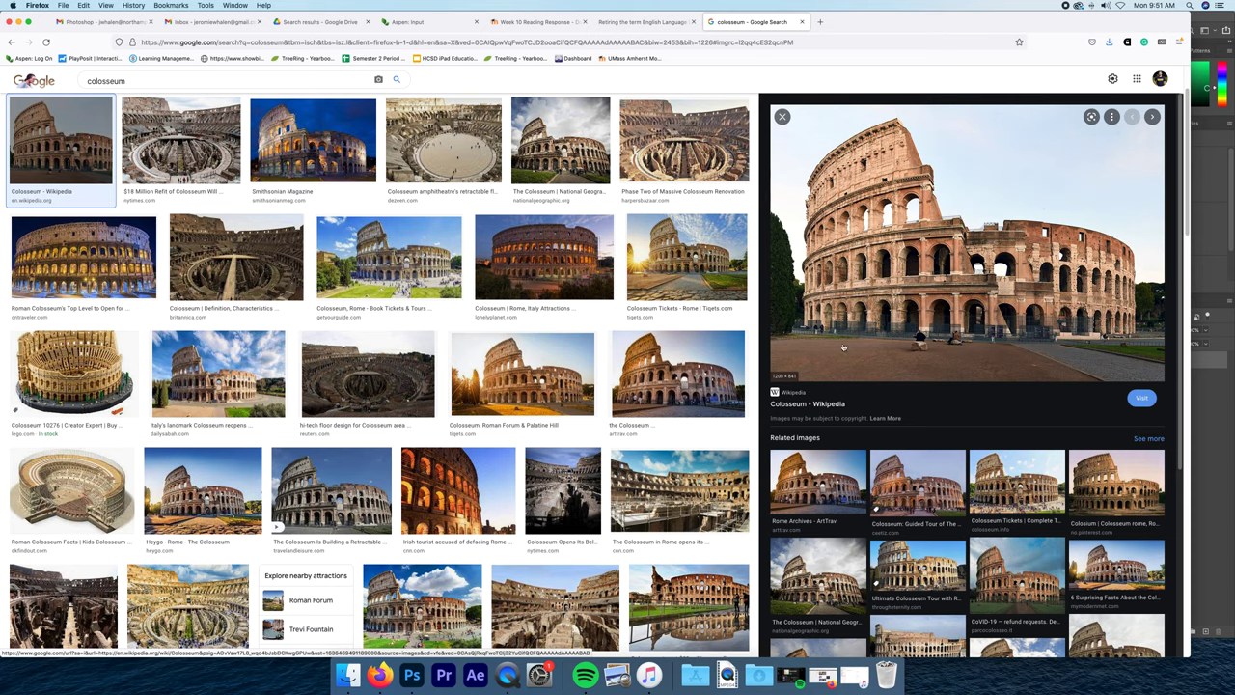
right_click(894, 282)
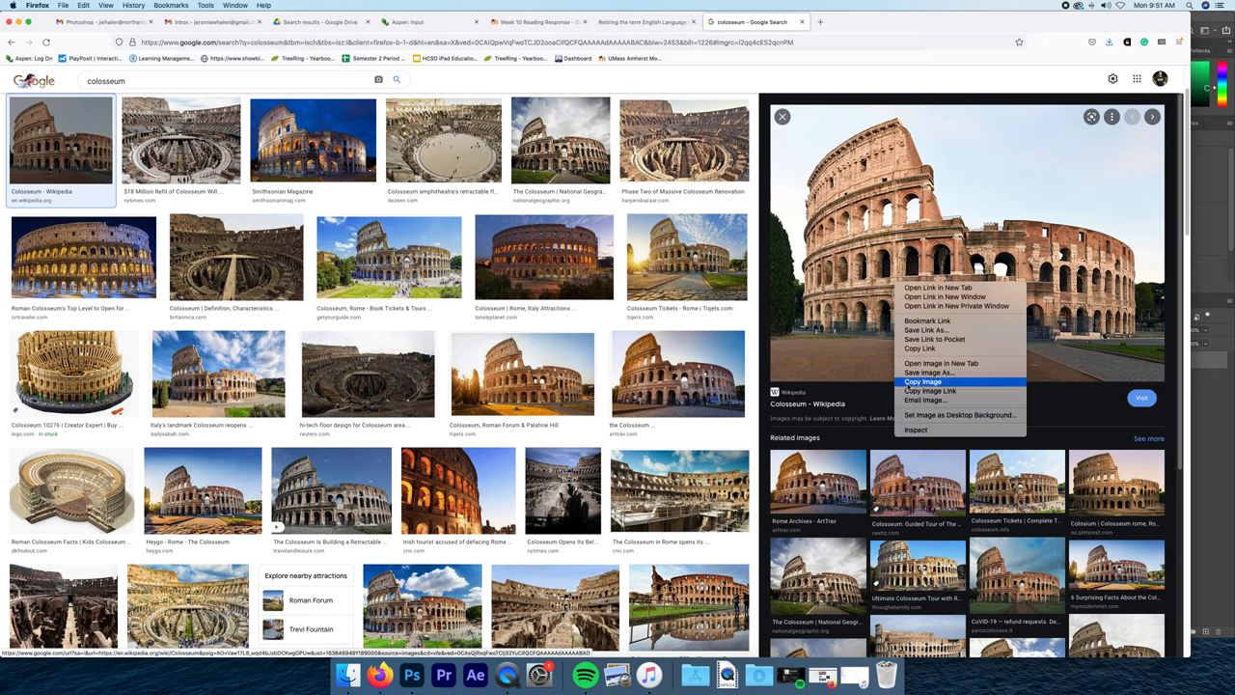
click(922, 381)
Paste the Colosseum photo into Untitled-1 and rename its layer 'Colosseum'.
click(412, 676)
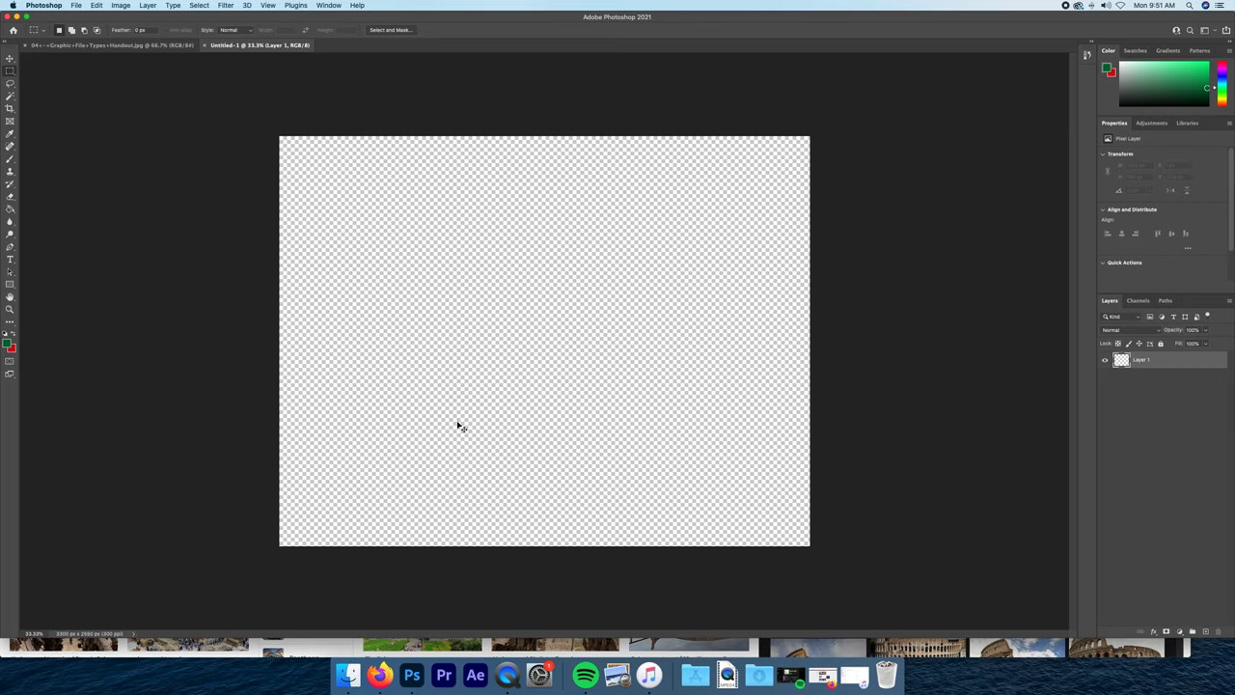
key(super+v)
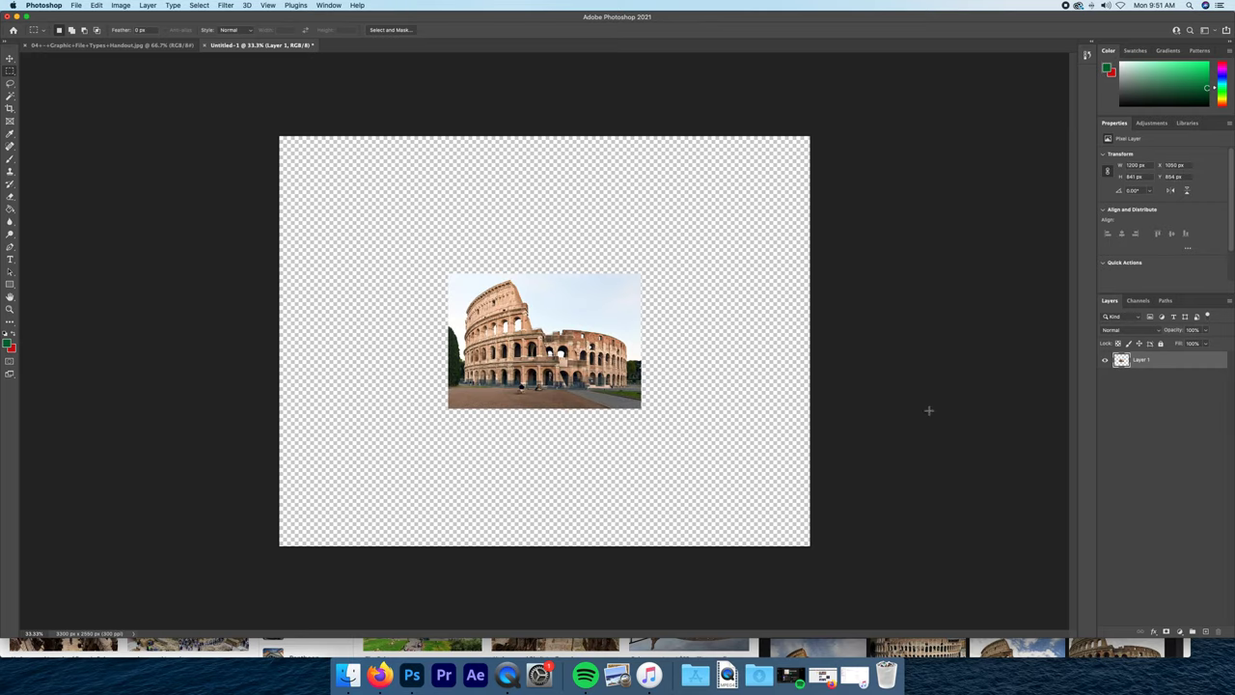
double_click(1144, 360)
text(Colosseum)
key(Return)
Scale the Colosseum photo with Free Transform until it covers the whole canvas.
key(super+t)
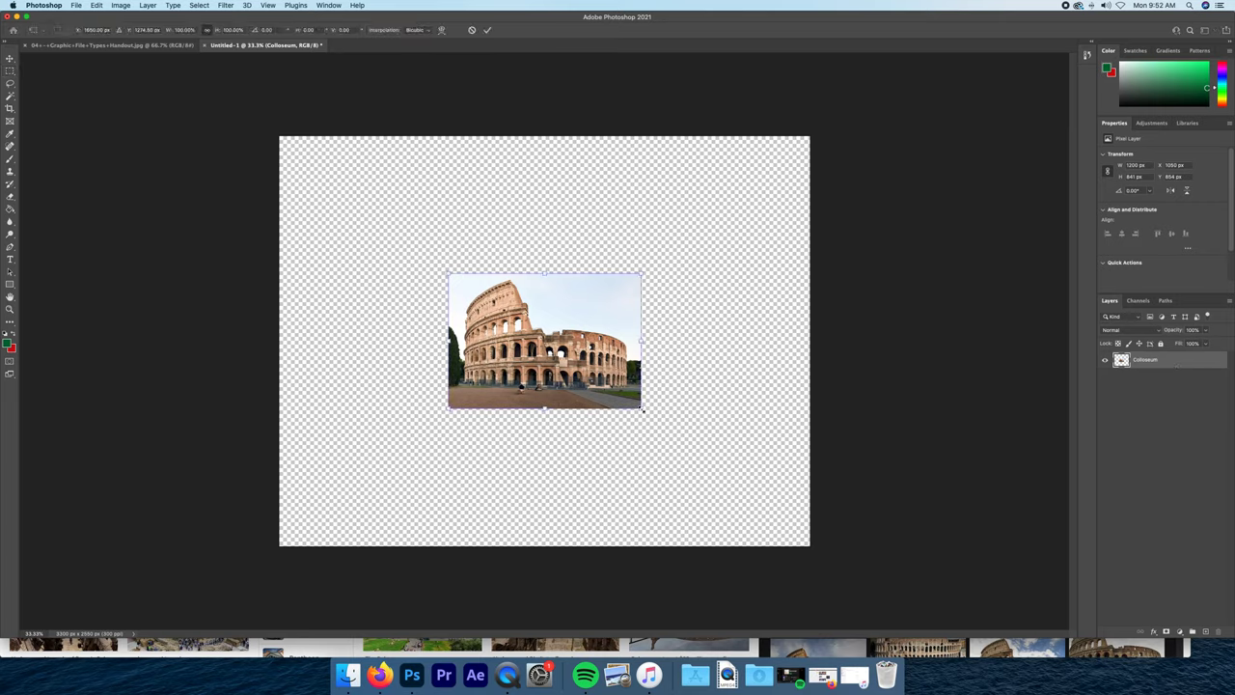
drag(644, 410, 838, 547)
drag(448, 274, 493, 280)
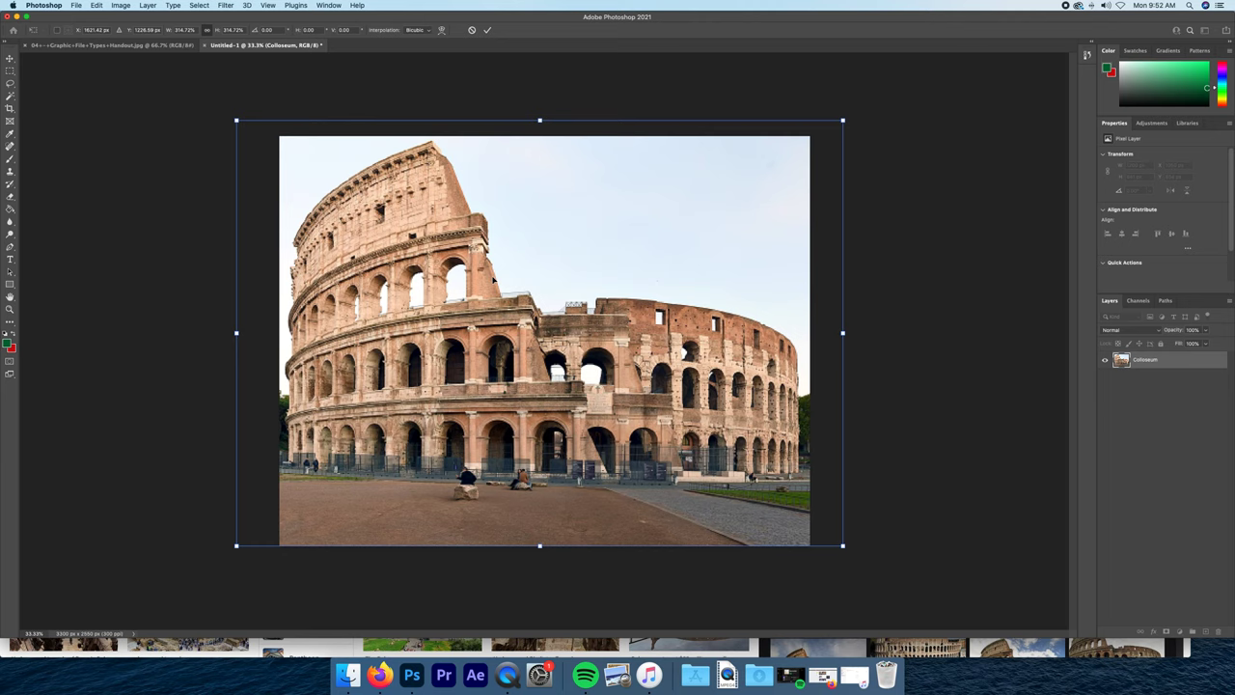
key(Return)
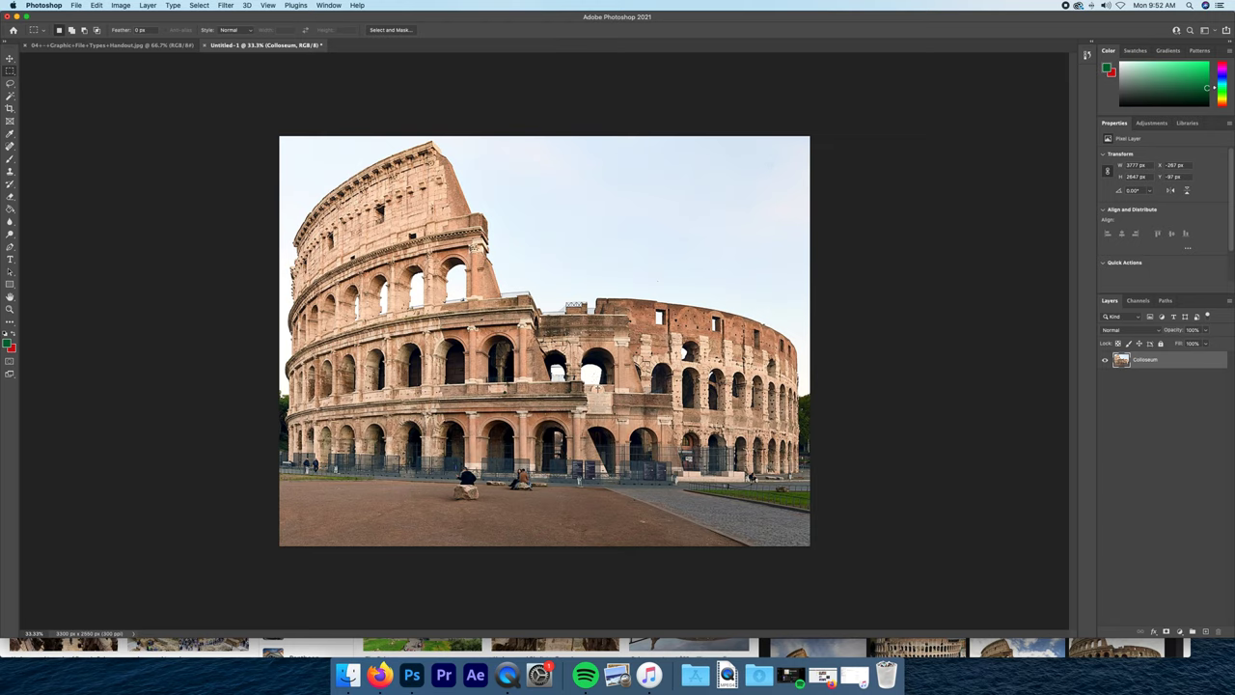
Place Embedded the first RAW-folder photo, shrinking it into the lower-left corner.
click(78, 5)
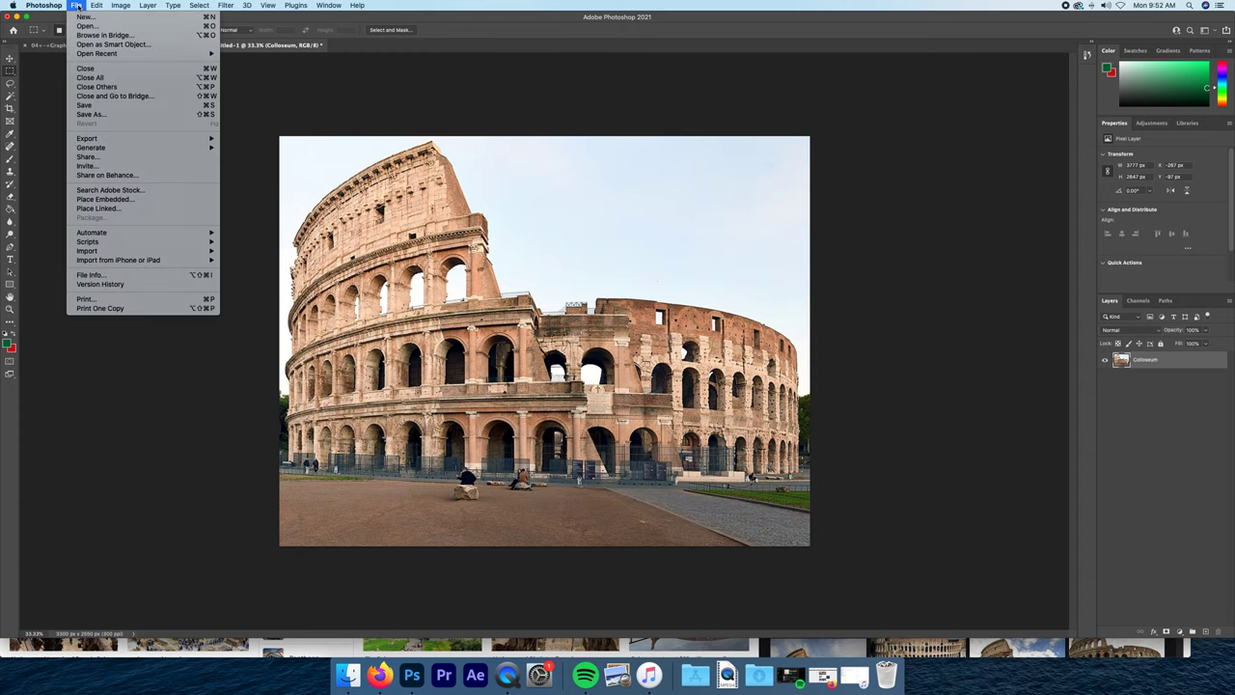
click(99, 203)
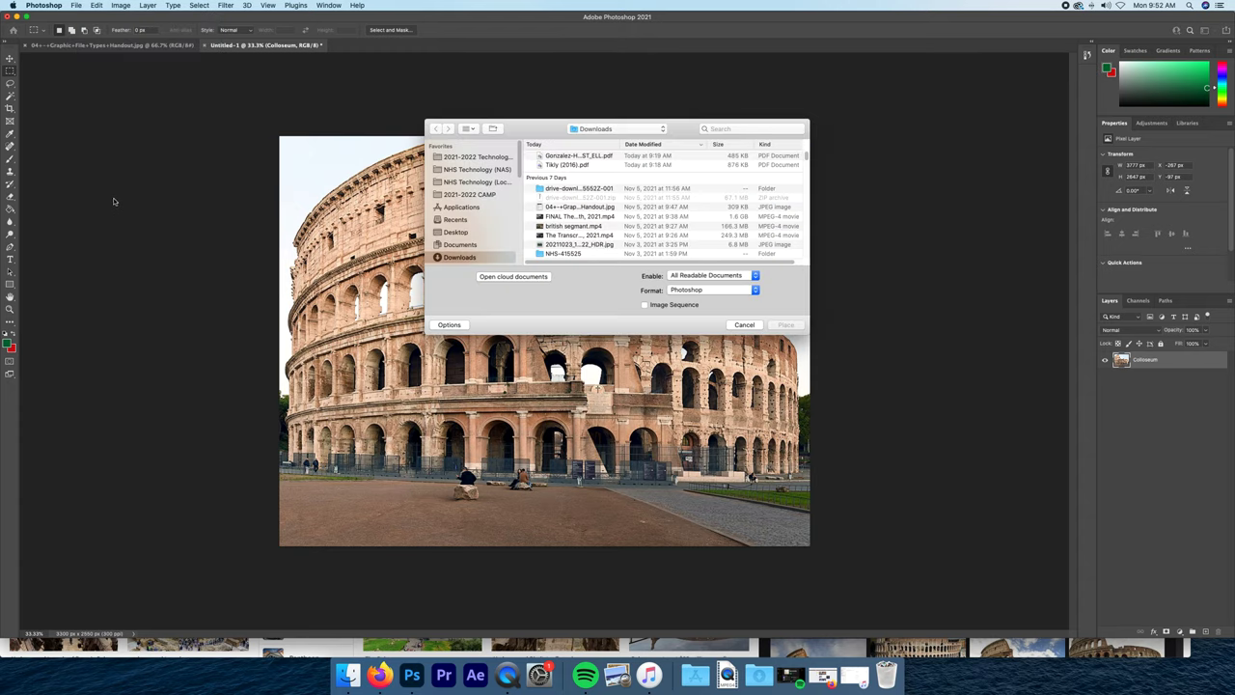
click(468, 182)
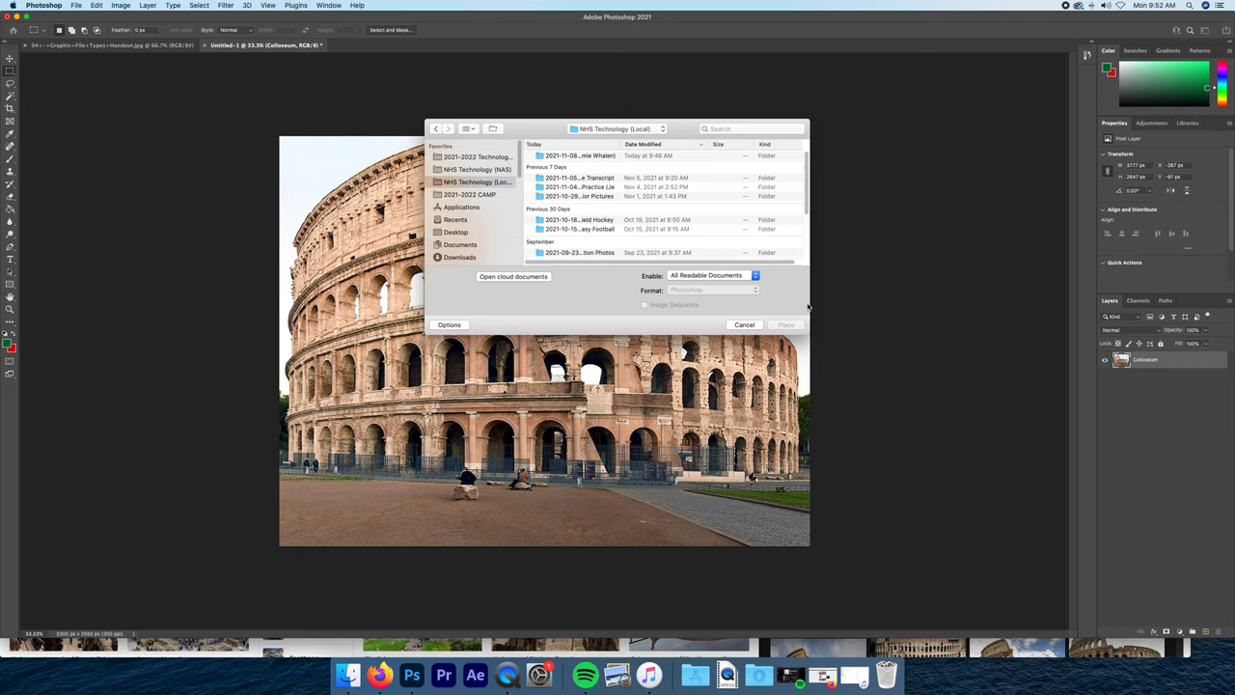
double_click(542, 156)
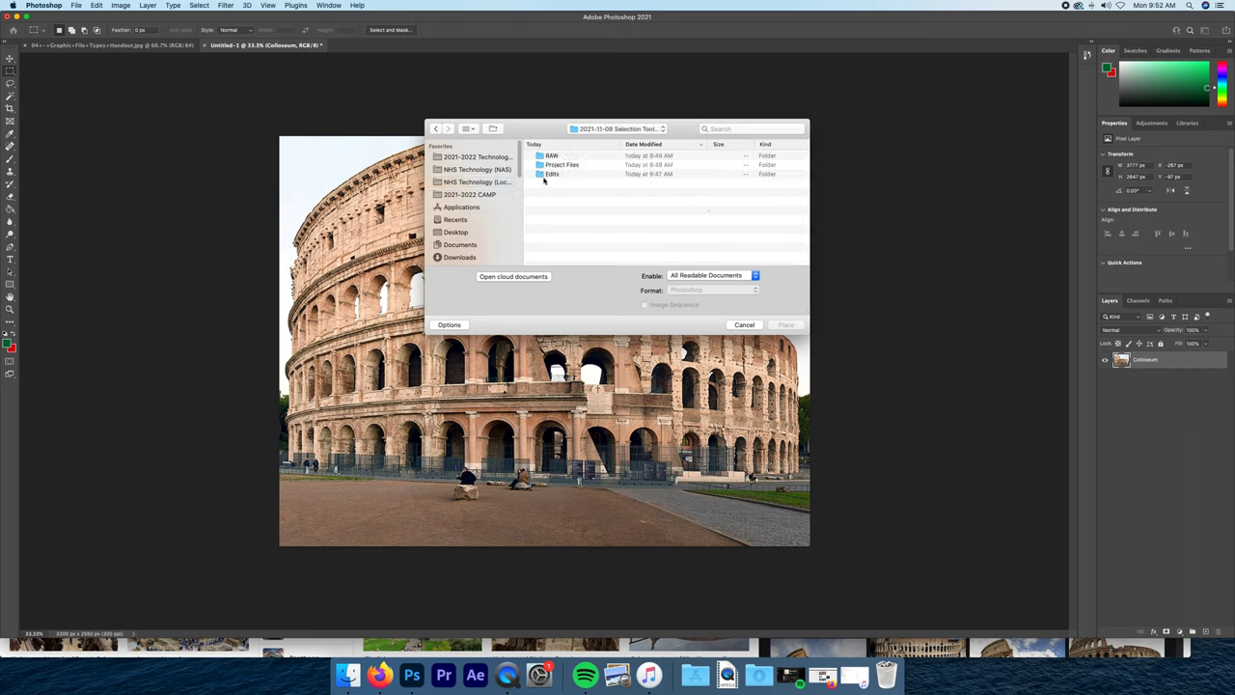
double_click(542, 156)
double_click(543, 157)
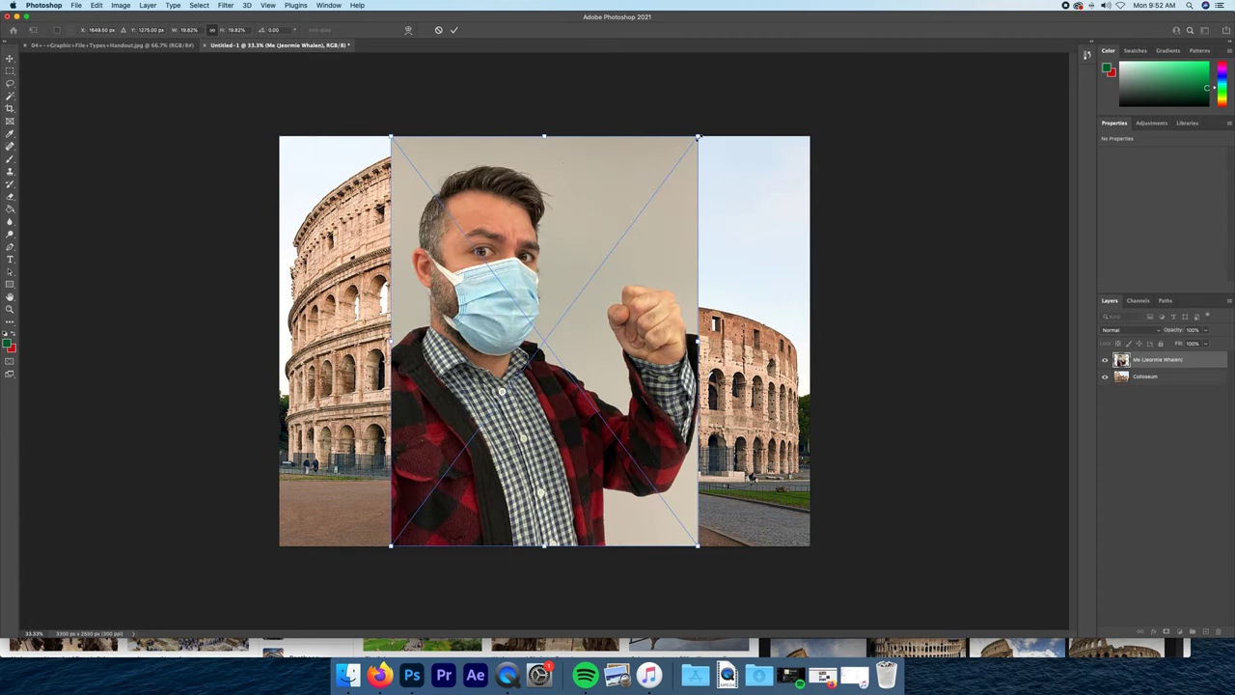
drag(697, 135, 541, 253)
drag(492, 364, 383, 363)
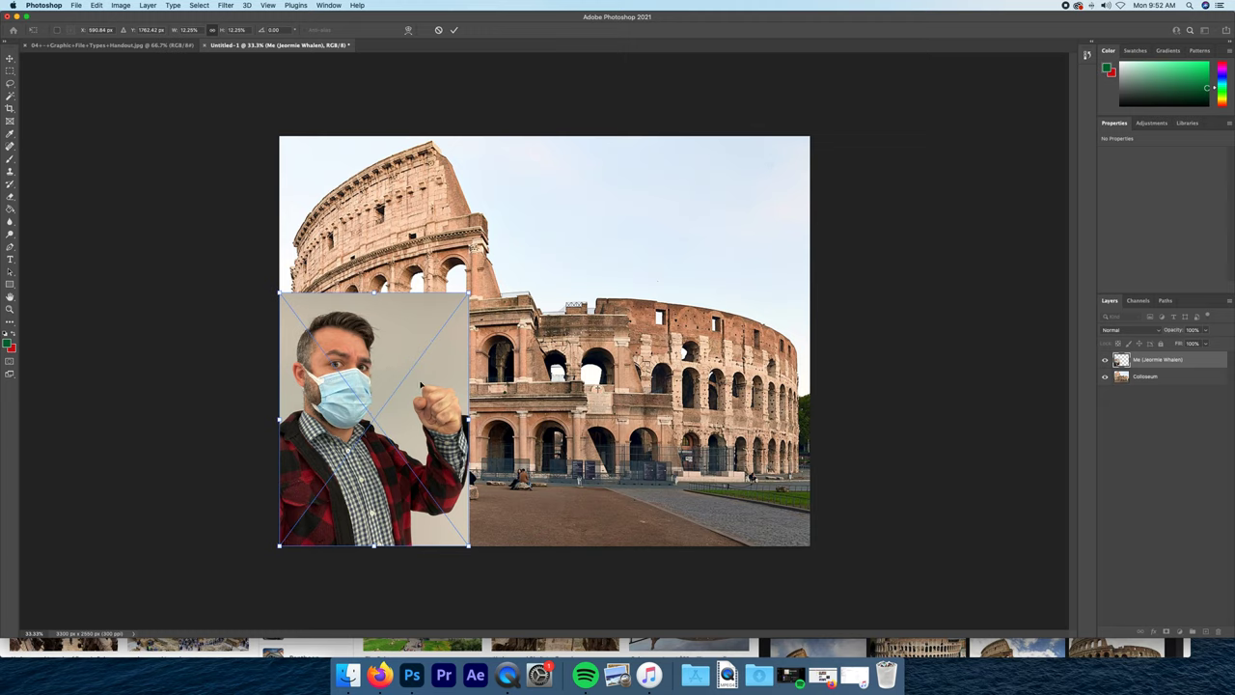
Commit the portrait's reduced size and lower-left placement.
key(Return)
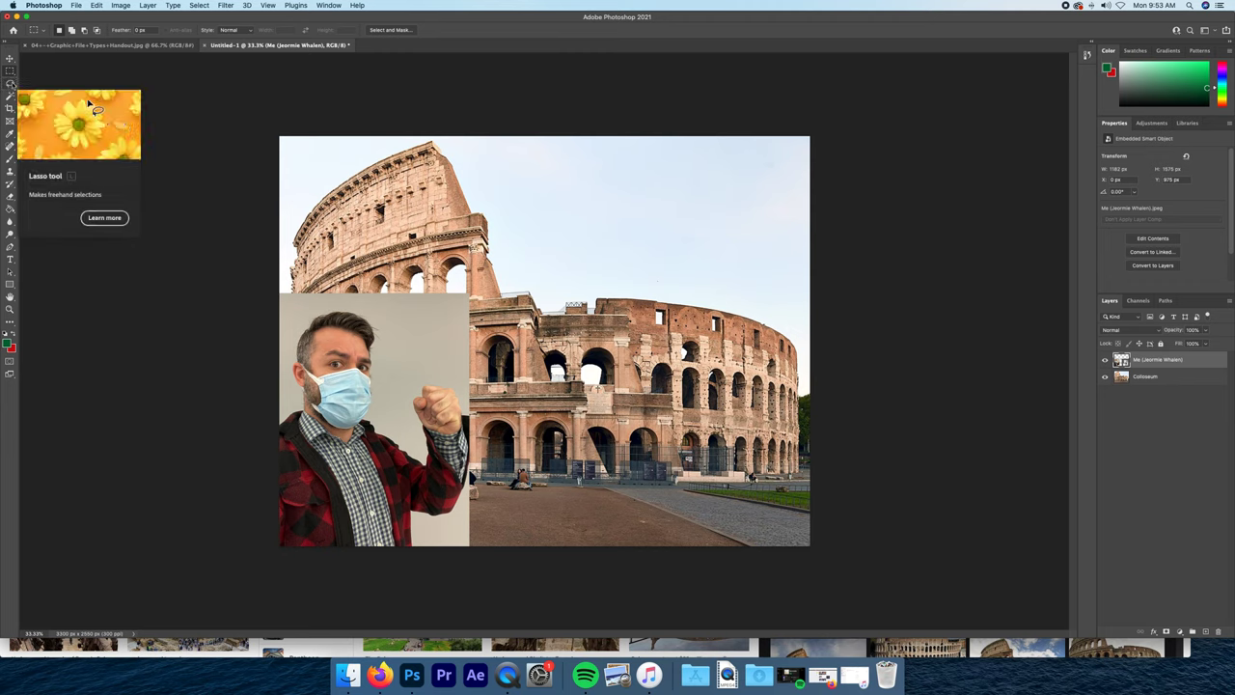
click(10, 84)
click(12, 73)
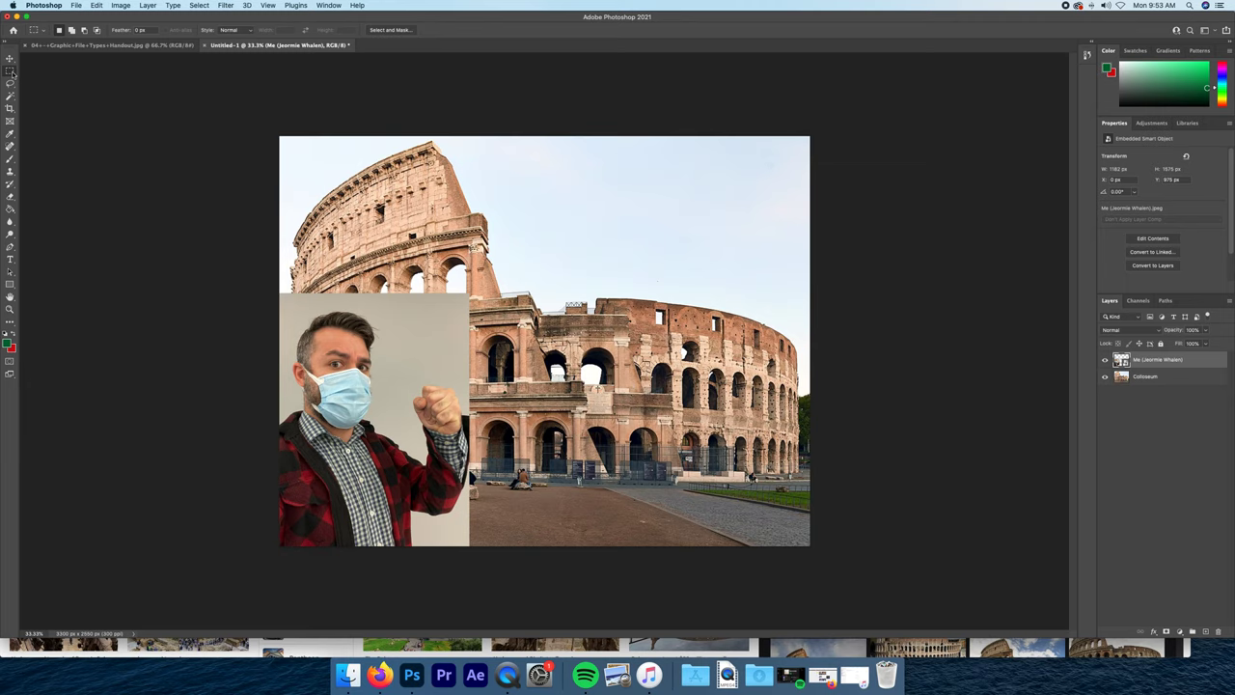
click(12, 72)
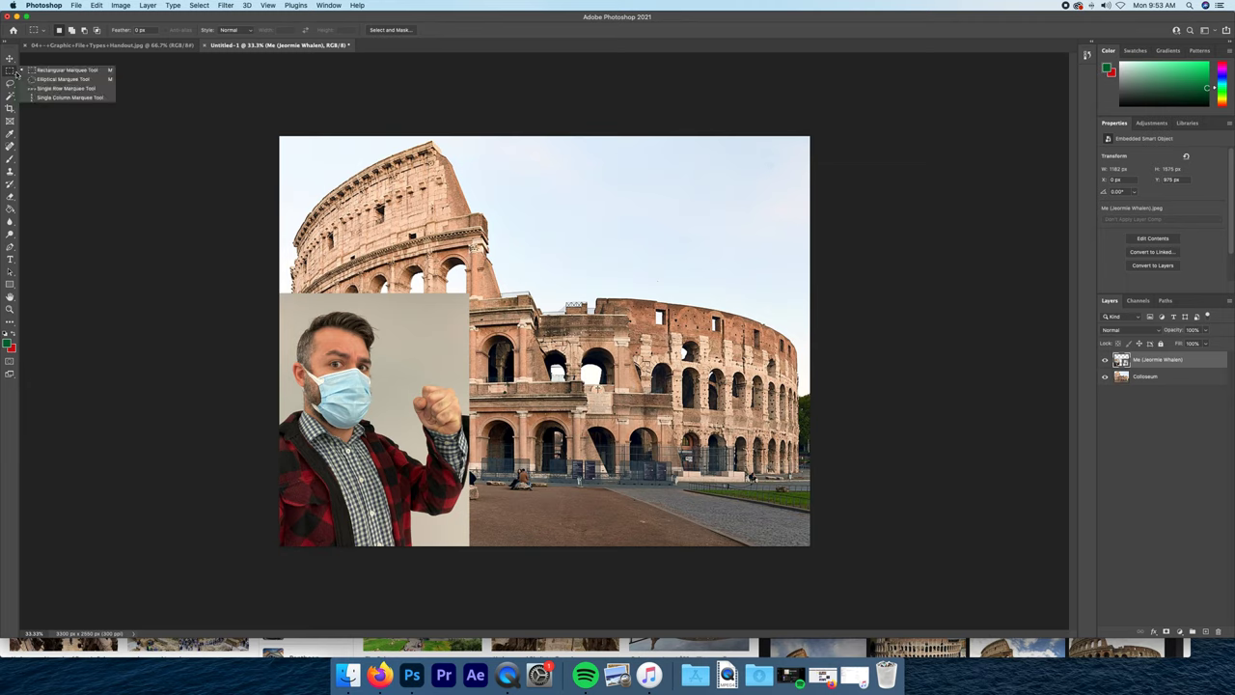
click(9, 72)
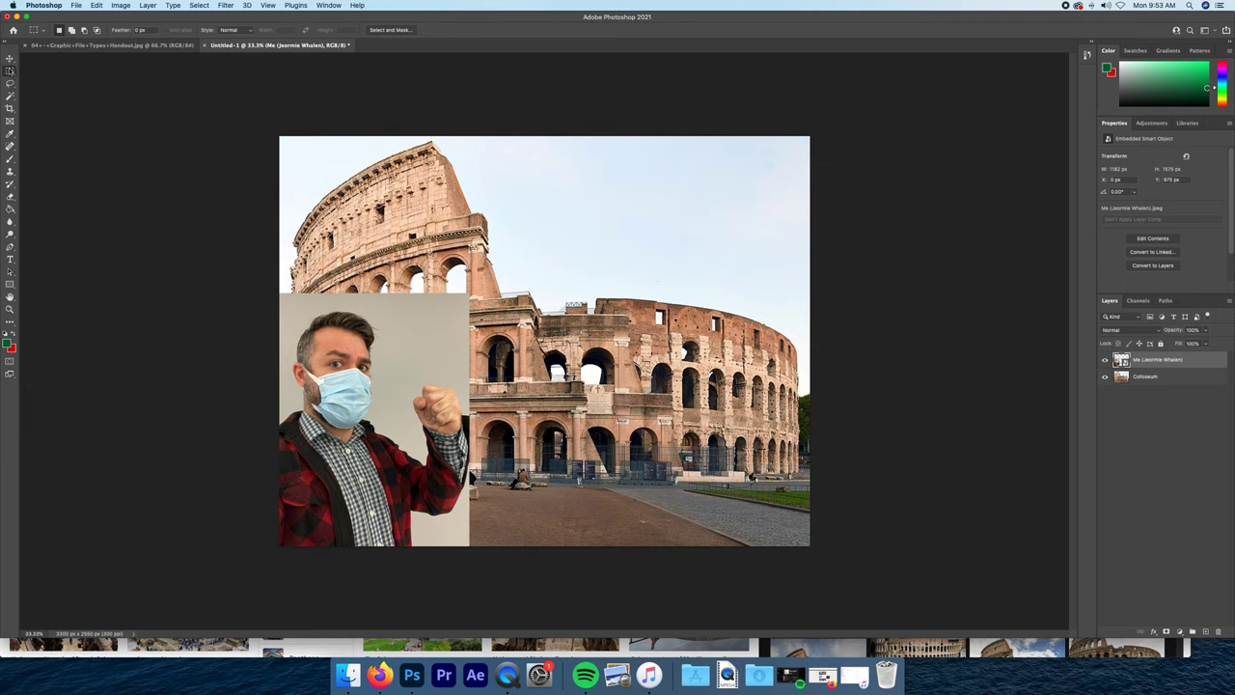
drag(390, 306, 451, 365)
key(BackSpace)
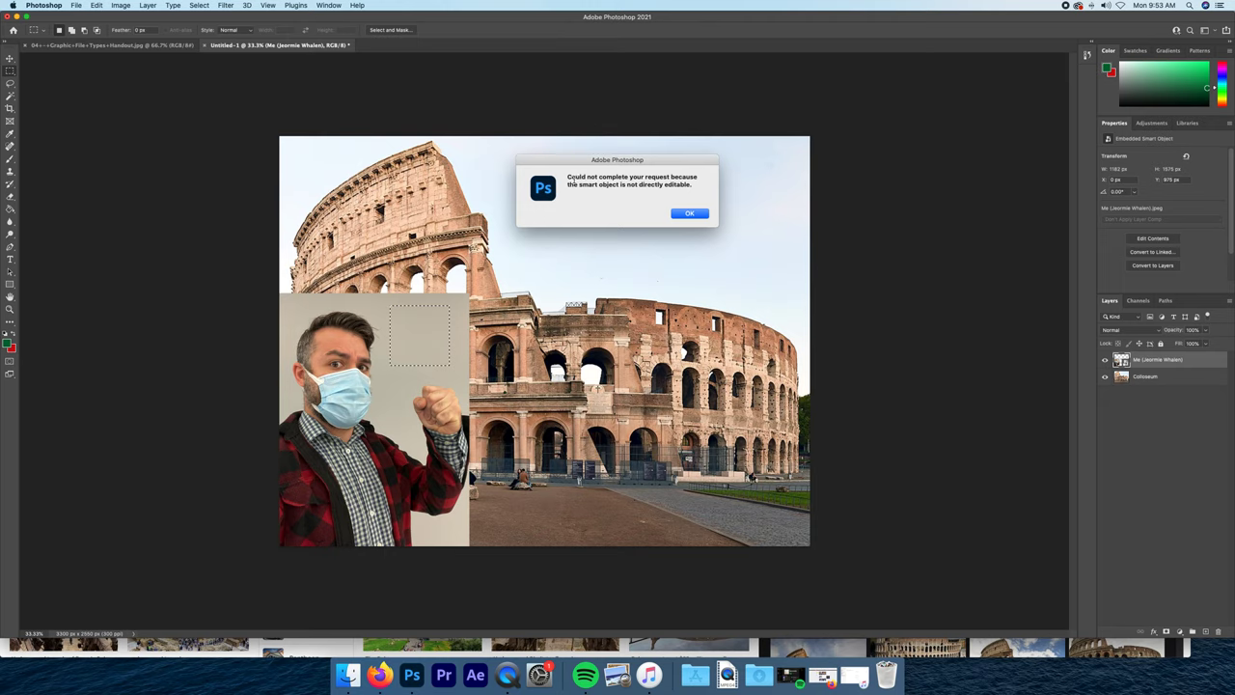
drag(568, 178, 692, 185)
click(692, 184)
click(685, 213)
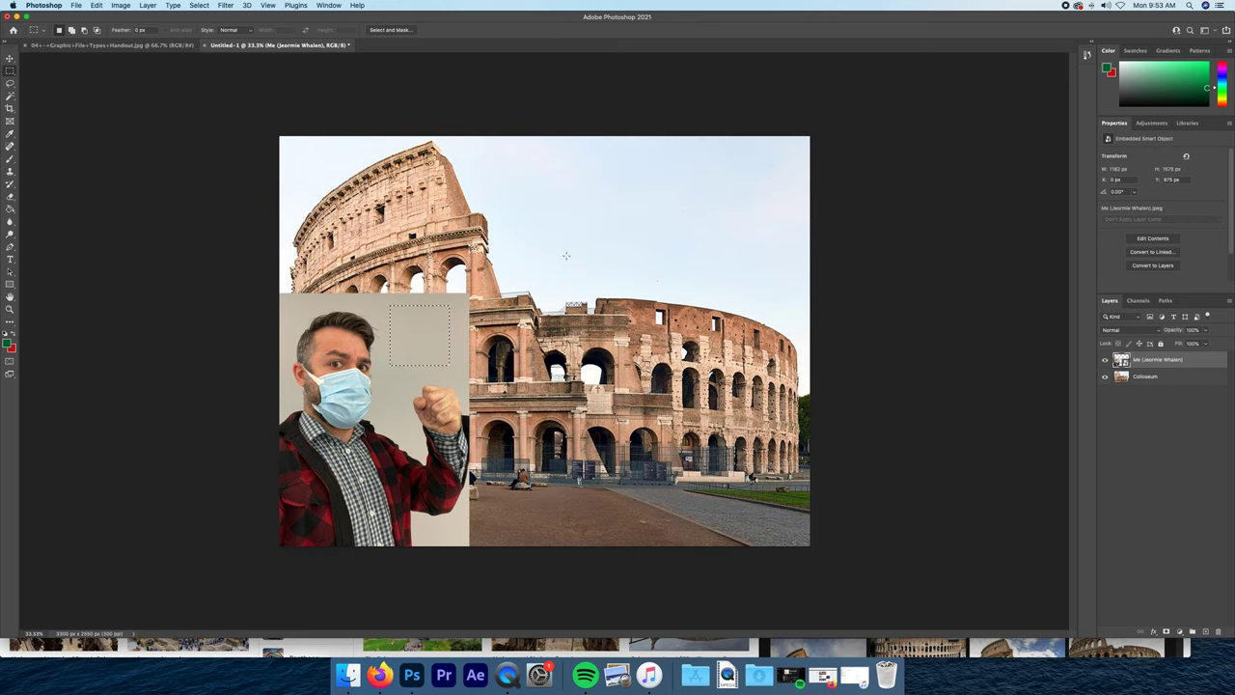
key(super+d)
Rasterize the portrait layer into an ordinary pixel layer.
right_click(1140, 363)
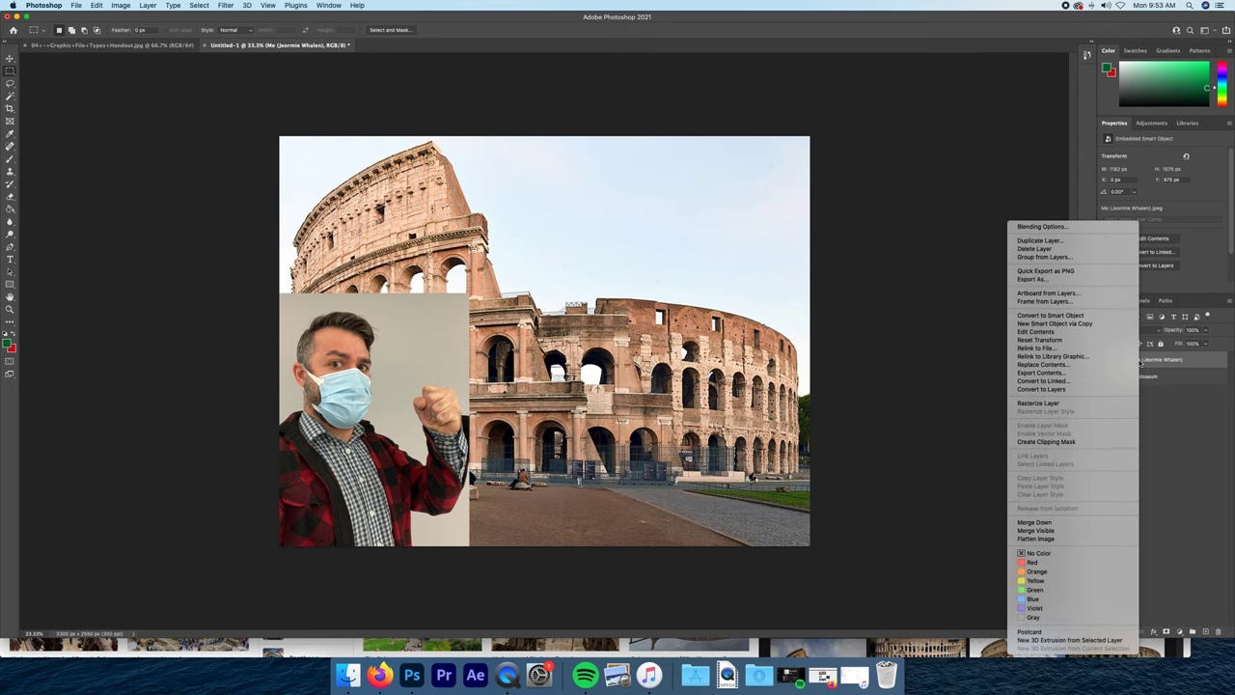
click(1076, 404)
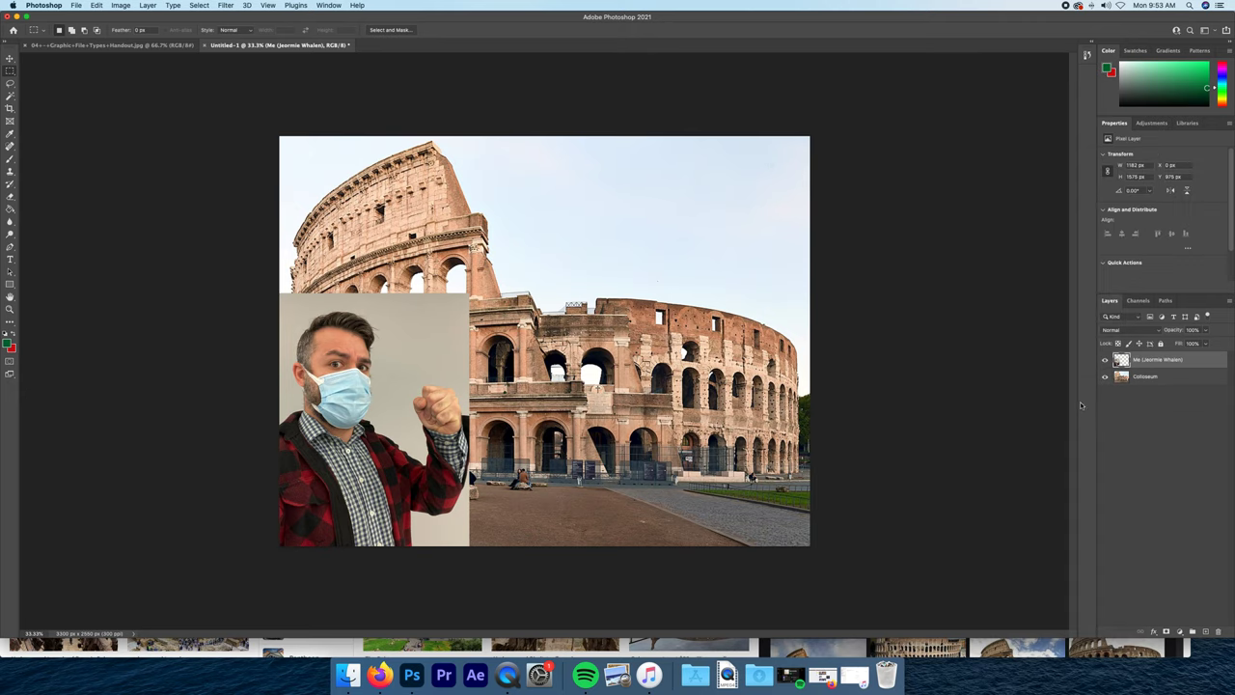
key(super+z)
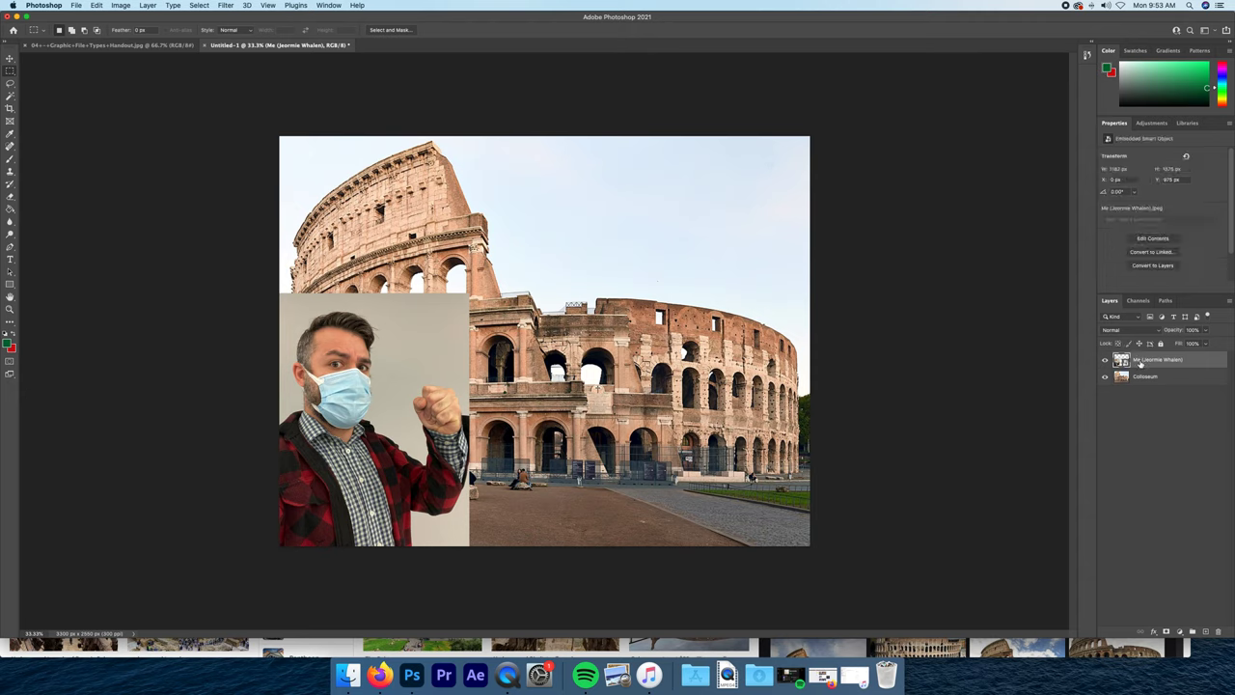
right_click(1140, 363)
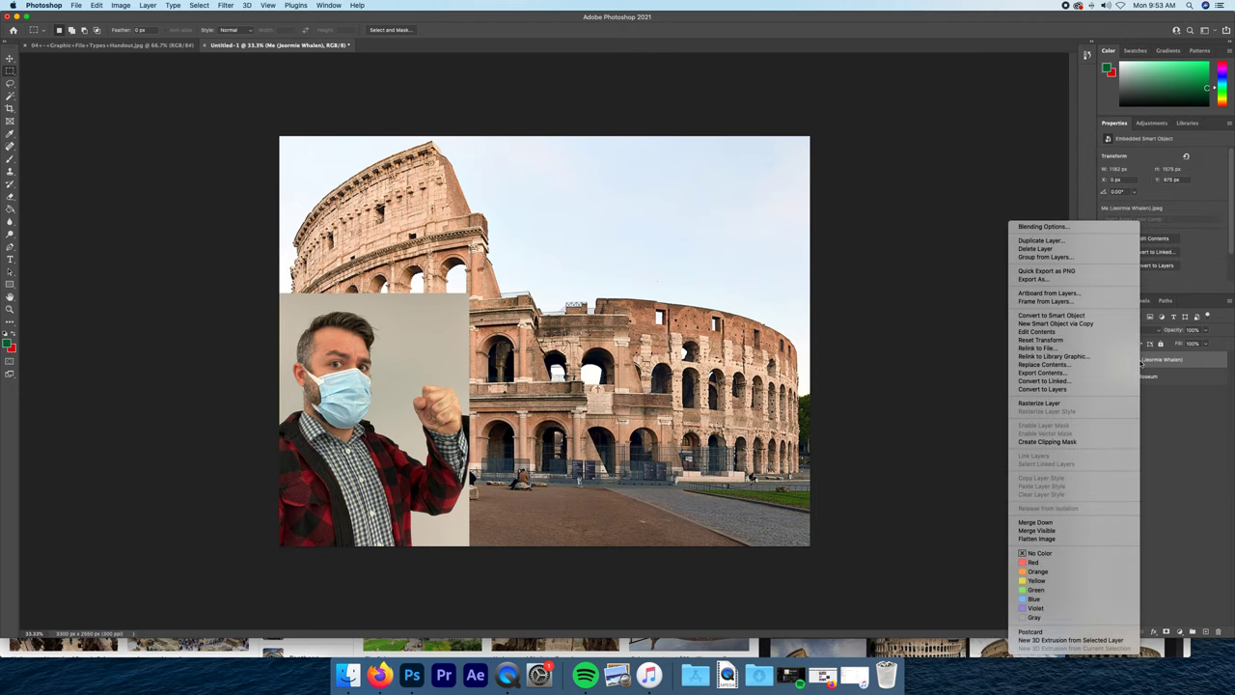
click(1055, 404)
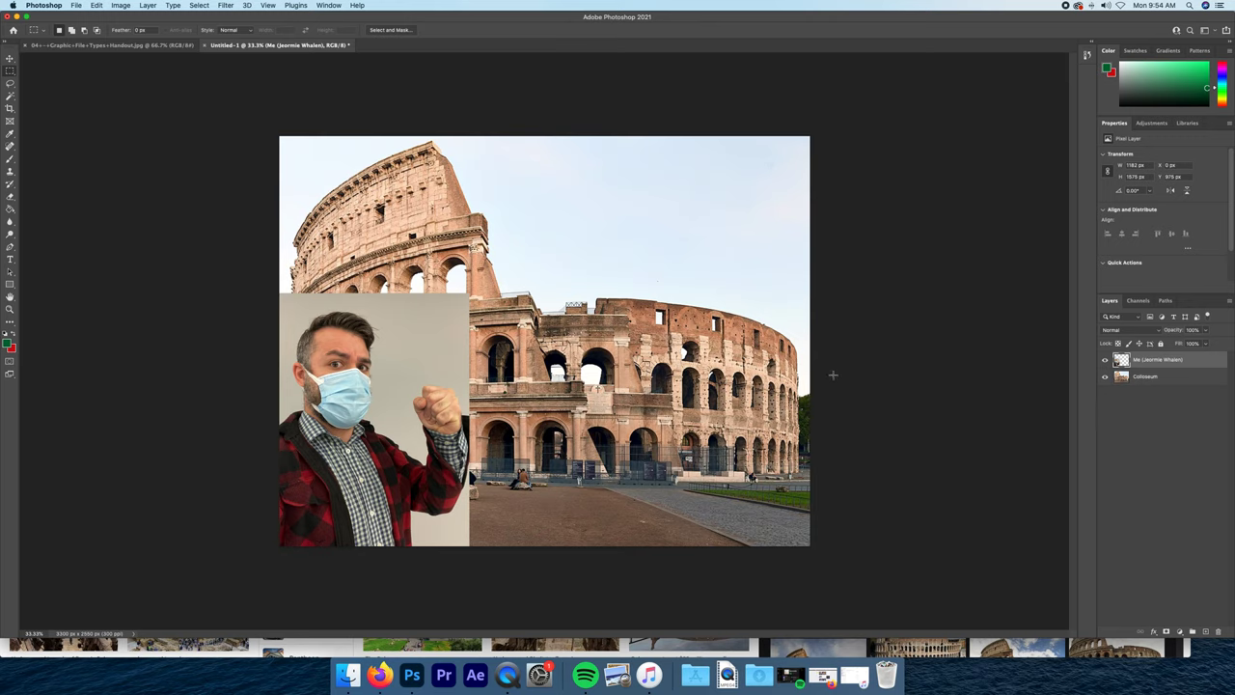
Test-delete a rectangle above the man's fist, then undo the deletion.
drag(404, 303, 456, 354)
key(BackSpace)
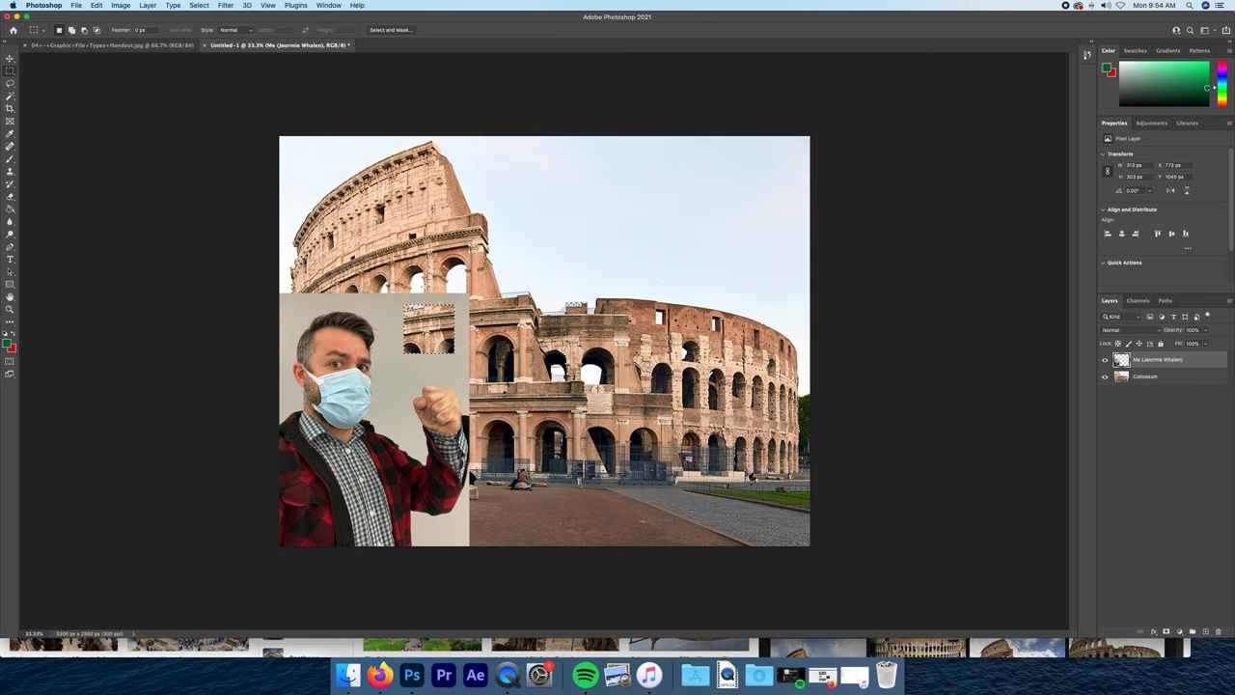
key(super+d)
key(super+z)
key(super+z)
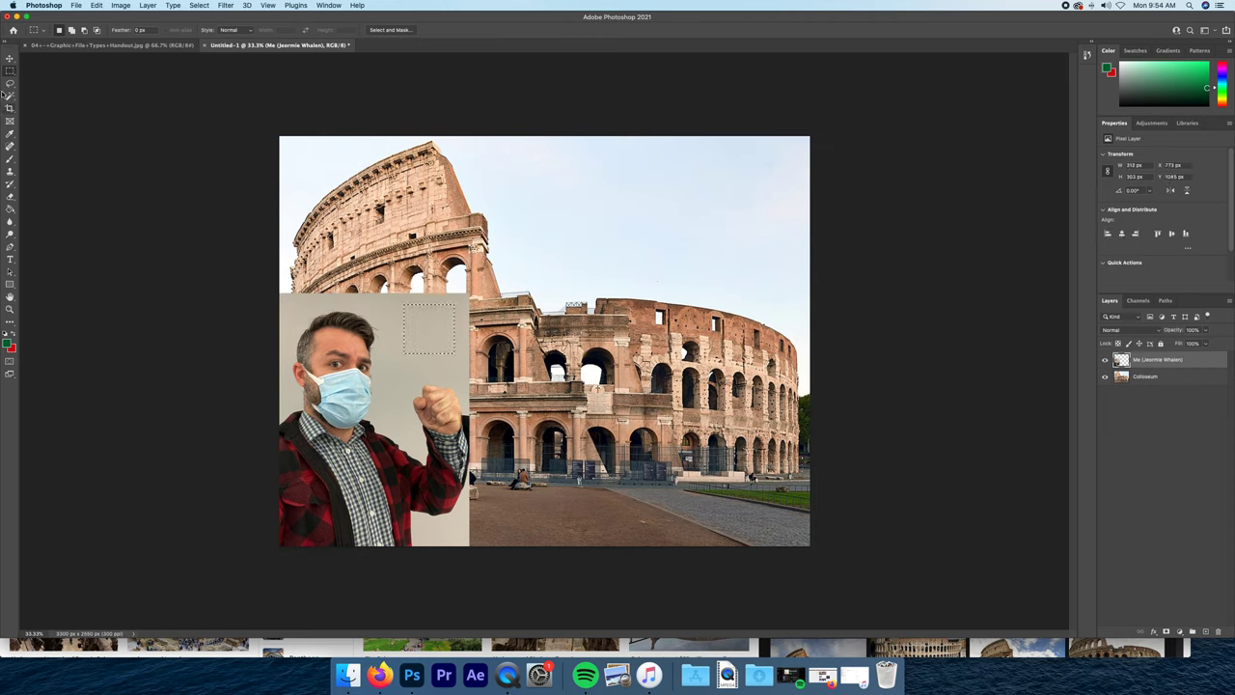
click(9, 84)
click(10, 84)
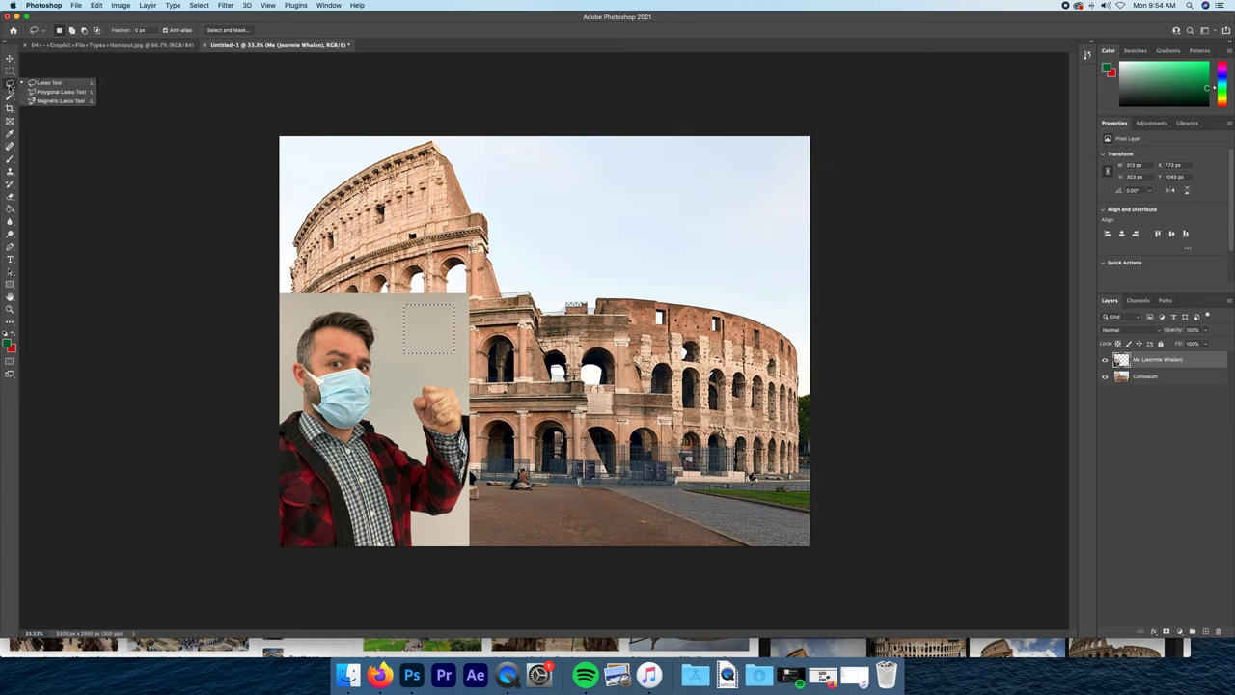
click(38, 83)
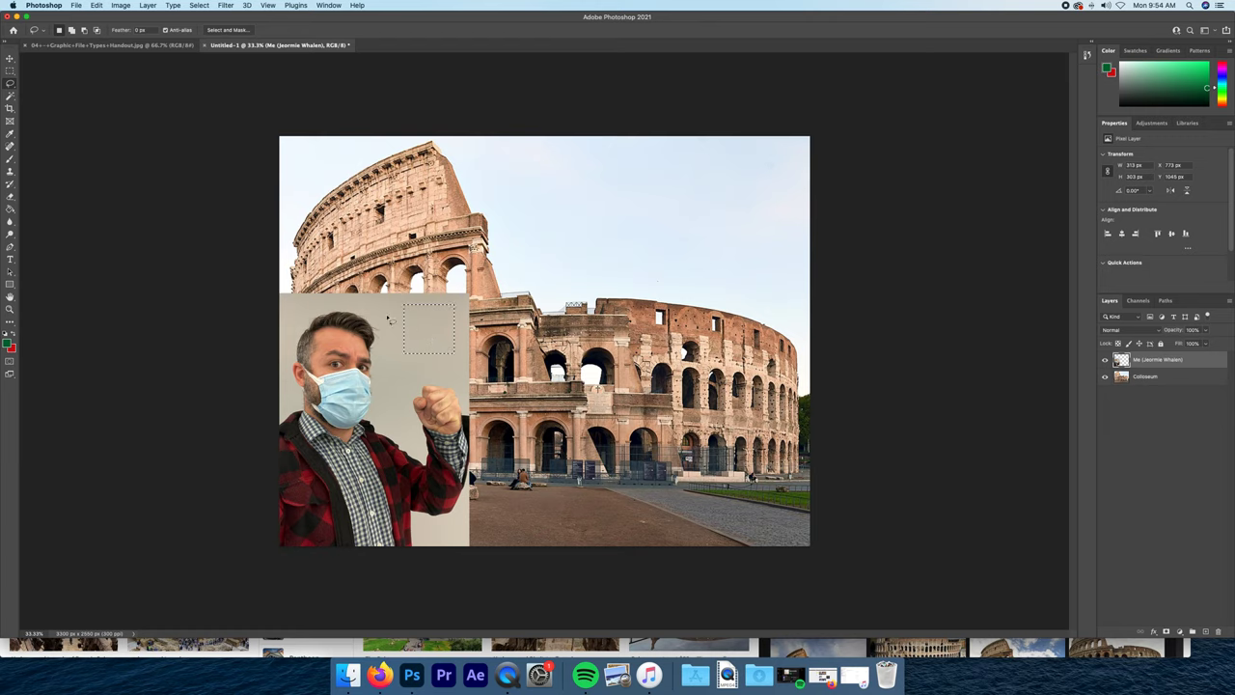
drag(424, 321, 390, 316)
key(Delete)
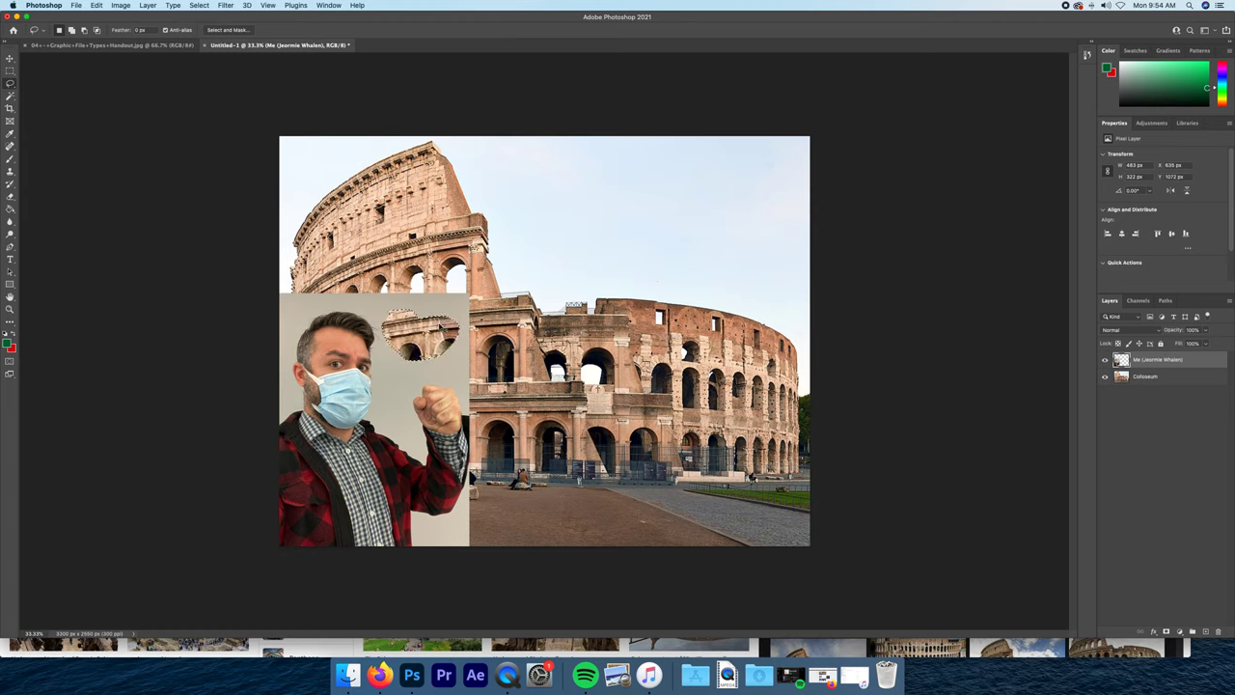
key(super+z)
key(super+z)
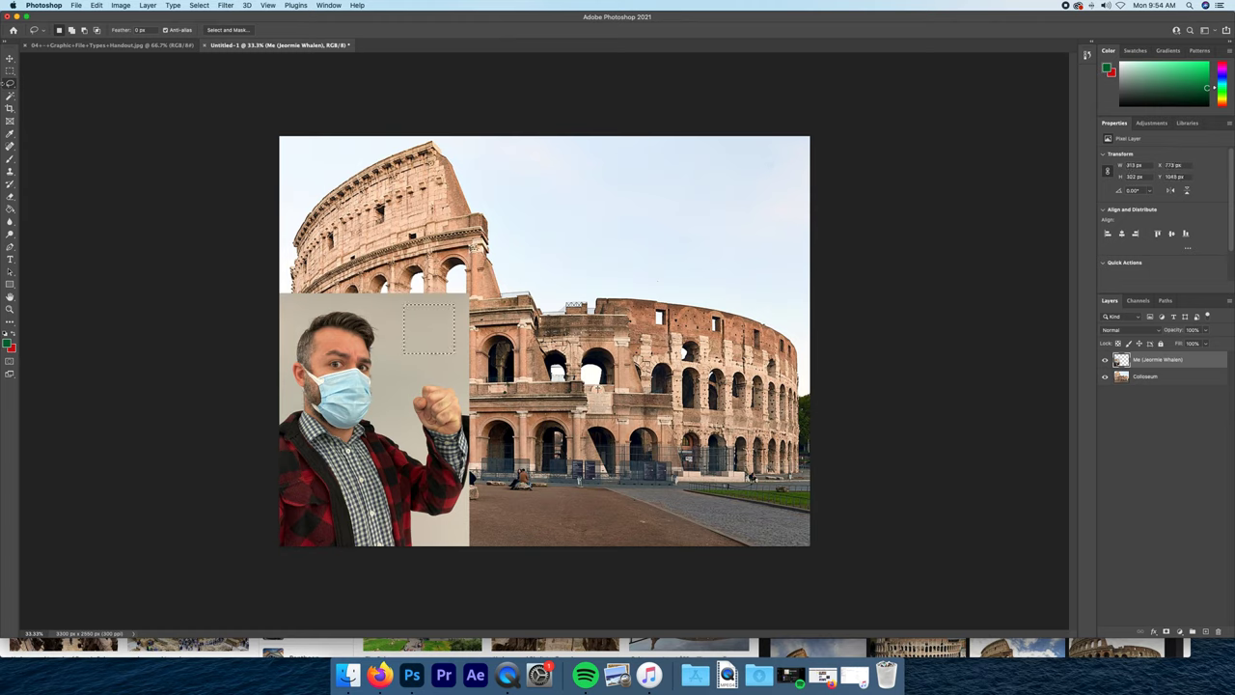
drag(9, 83, 43, 92)
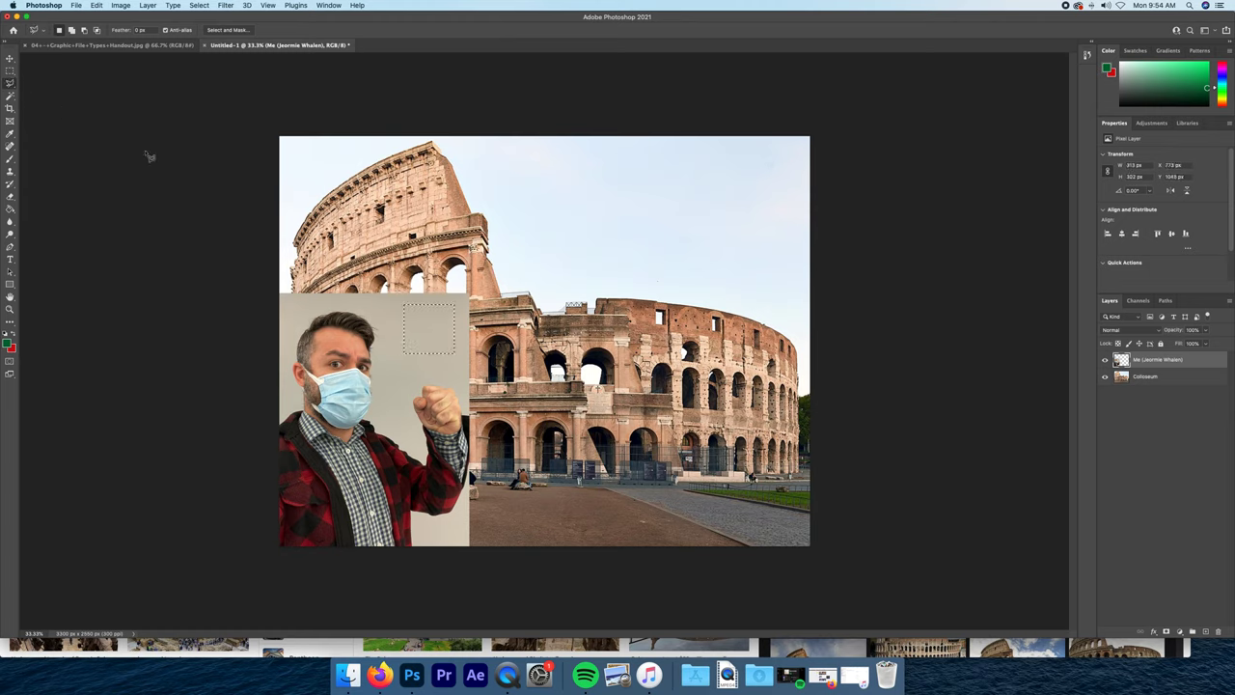
click(389, 309)
click(390, 310)
key(BackSpace)
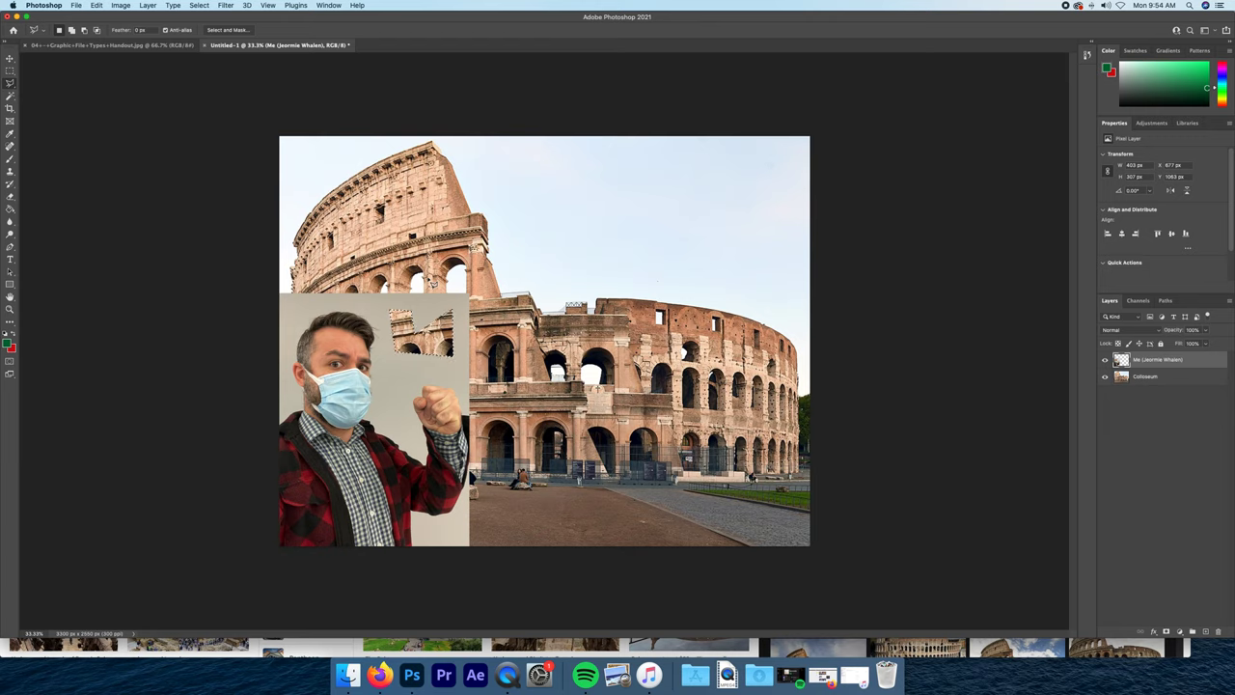
key(super+z)
key(super+z)
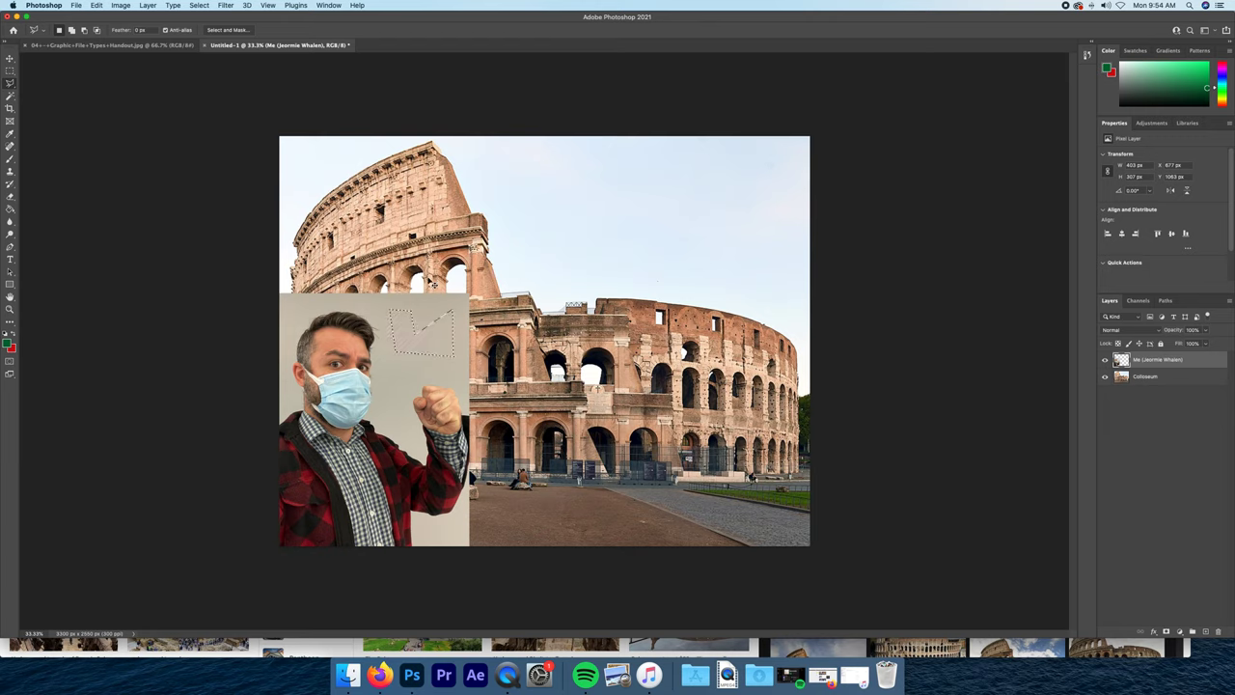
Use the Magnetic Lasso to outline the photo's lower-right corner along its right edge.
click(9, 83)
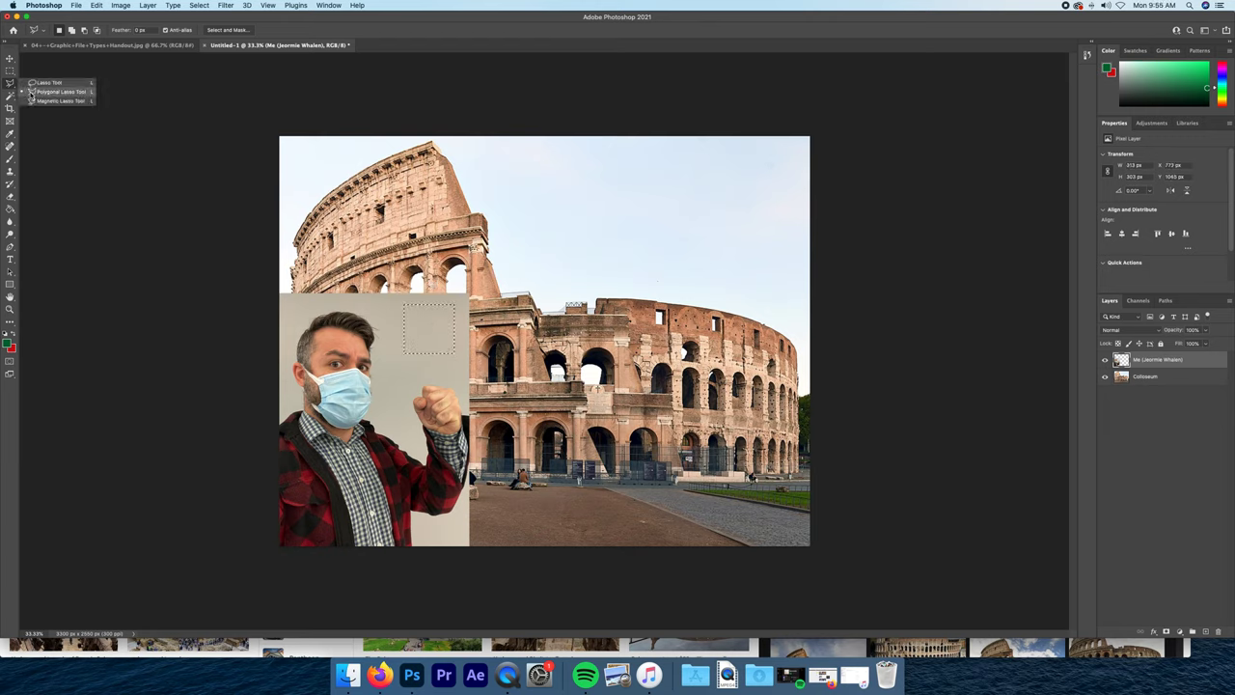
click(40, 102)
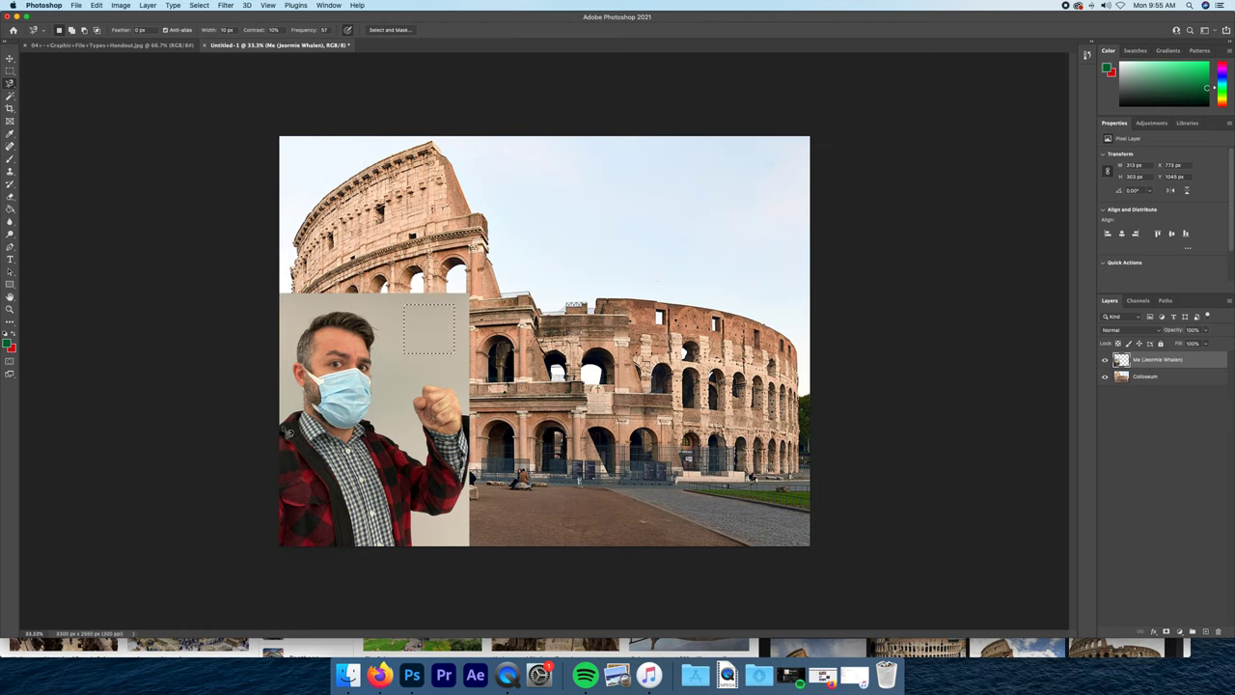
key(super+d)
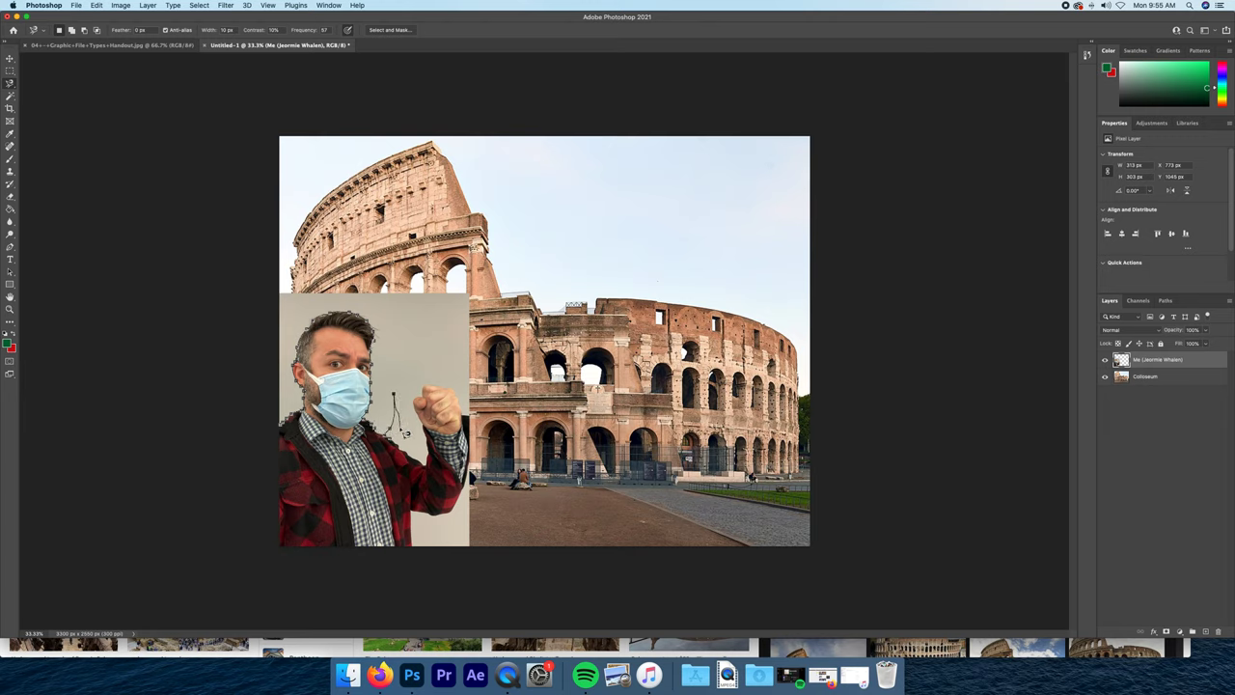
key(Escape)
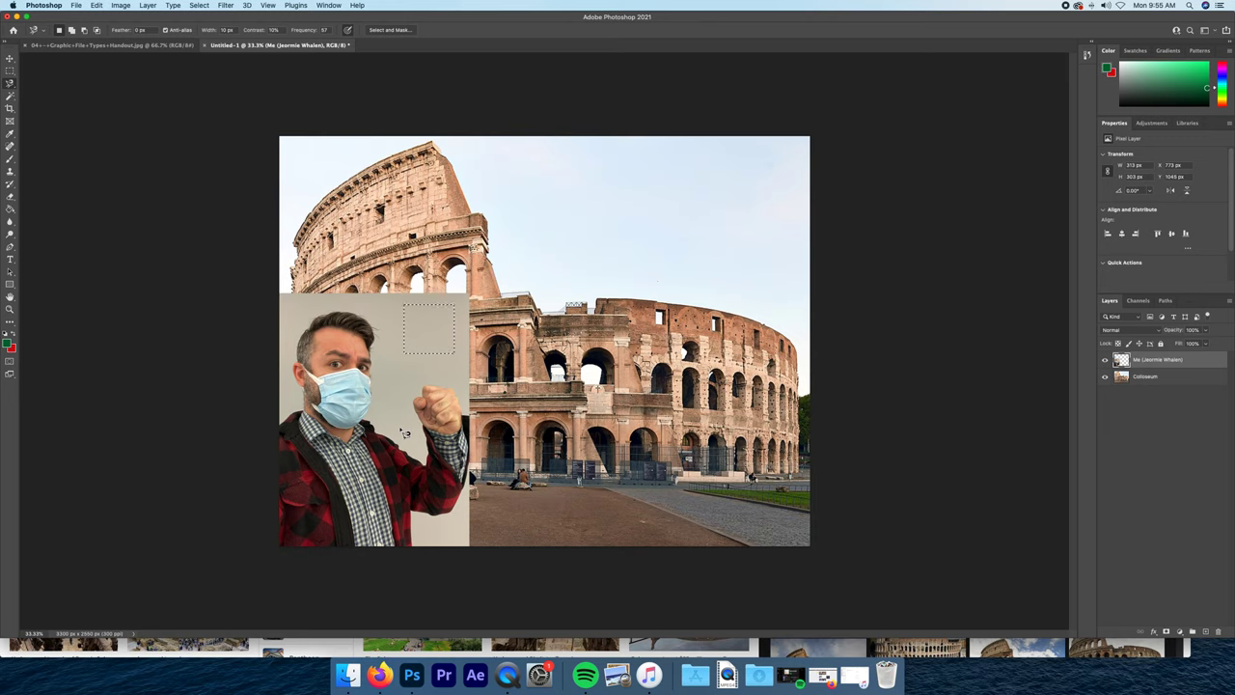
key(super+d)
click(476, 466)
click(472, 468)
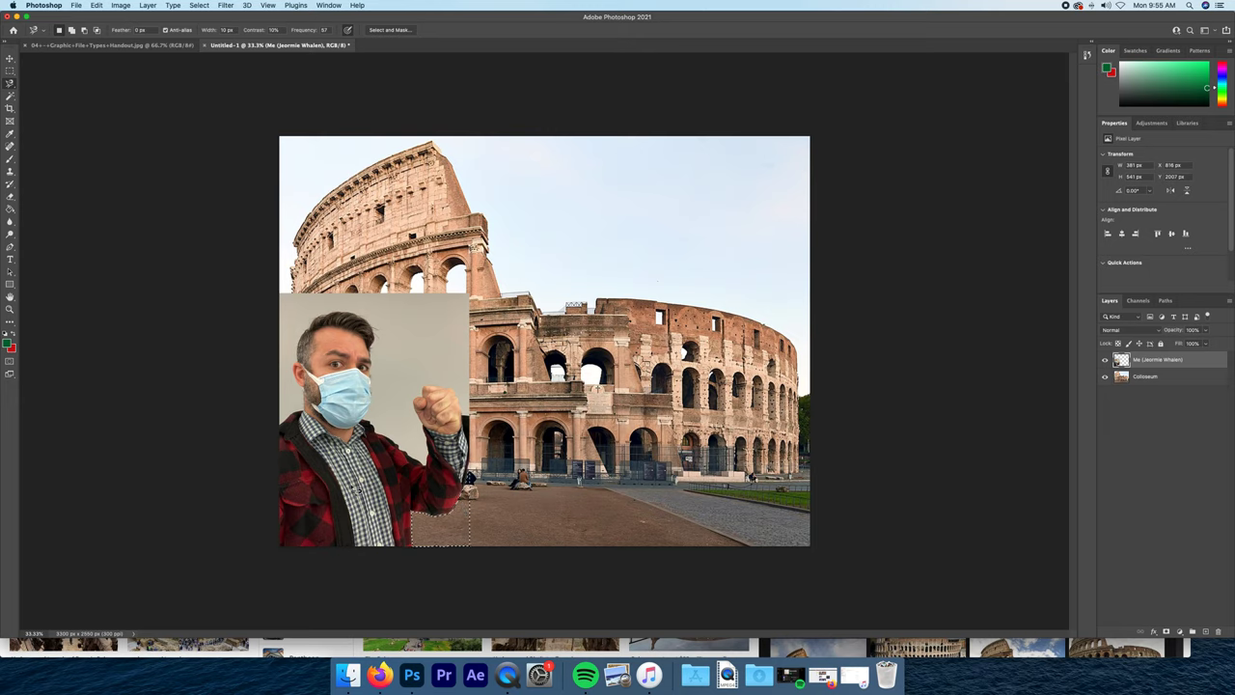
Auto-select the man by boxing his head with the Object Selection Tool.
click(10, 72)
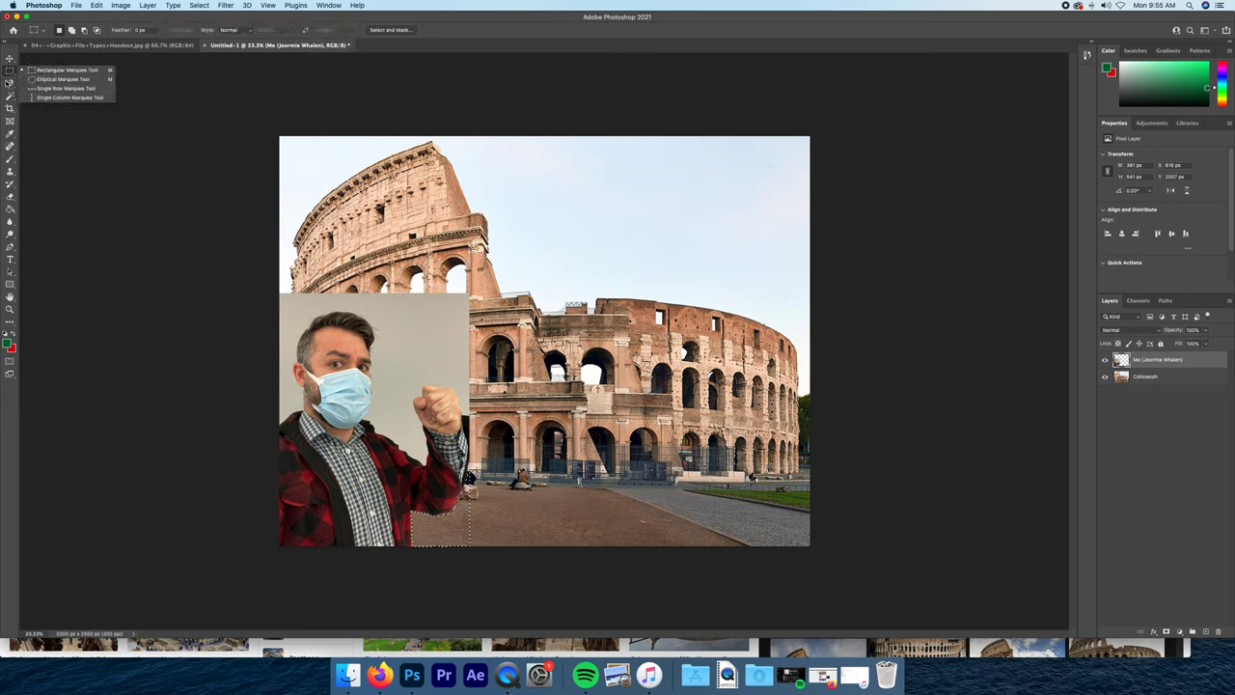
click(10, 83)
click(9, 83)
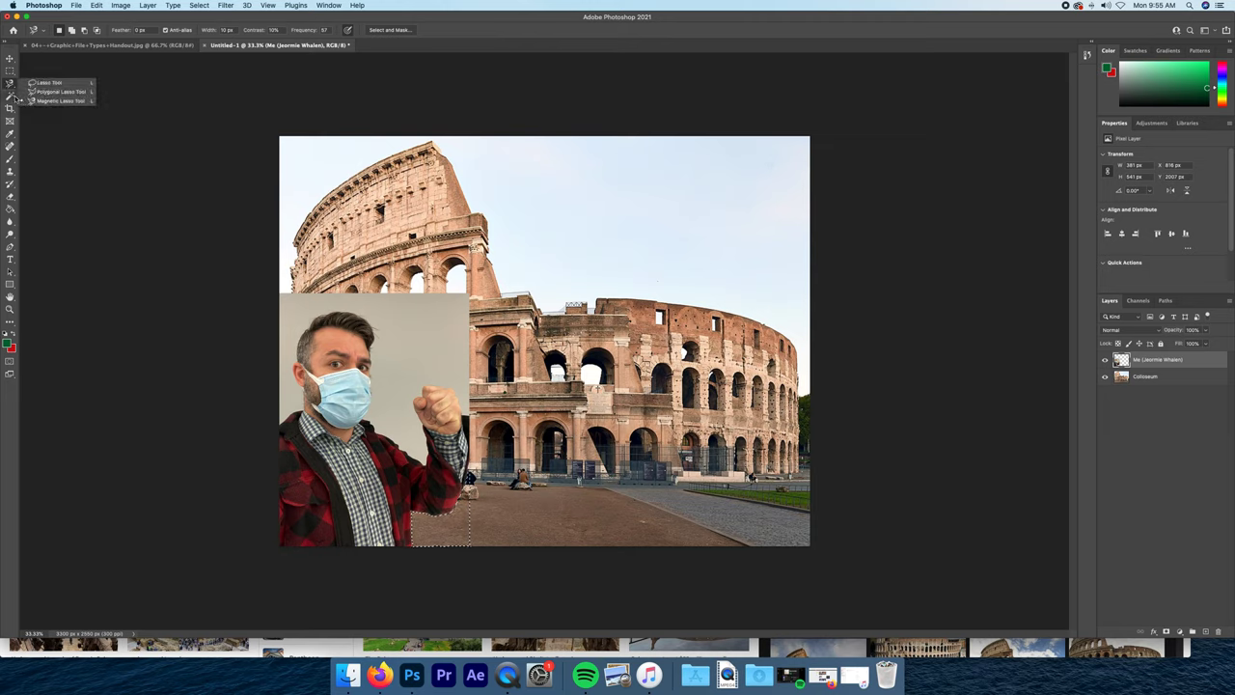
click(12, 97)
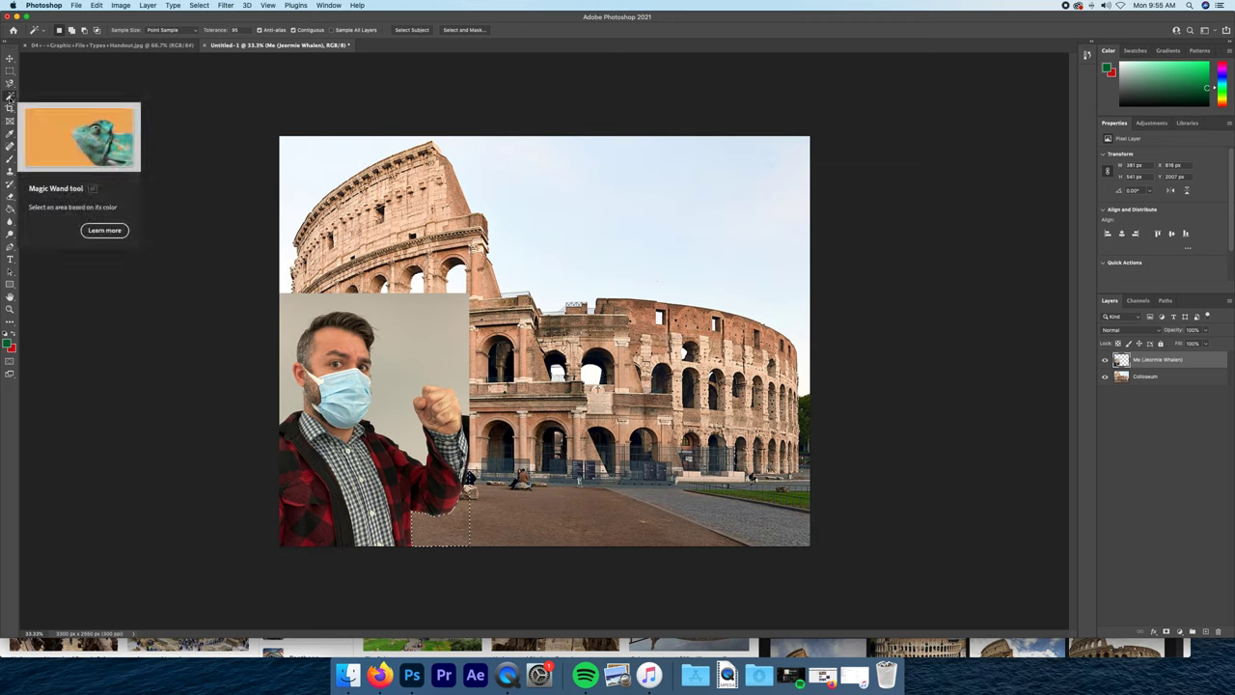
click(13, 98)
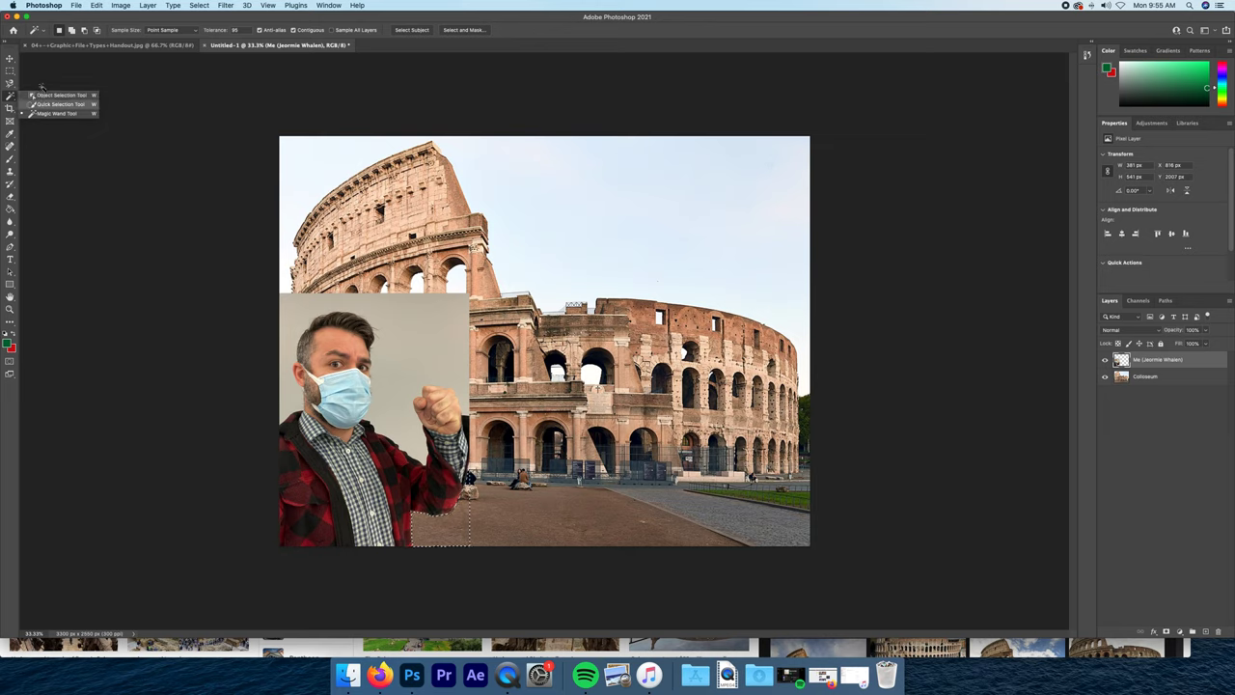
click(58, 95)
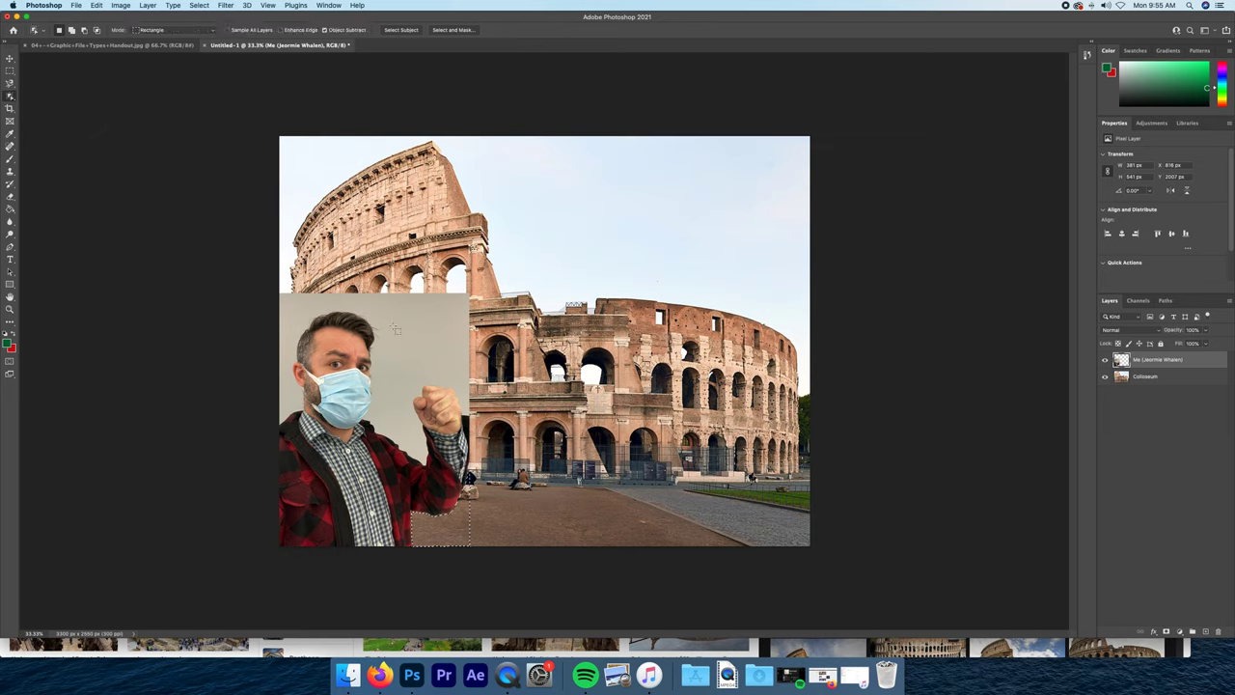
drag(350, 327, 321, 431)
drag(322, 431, 321, 430)
right_click(9, 97)
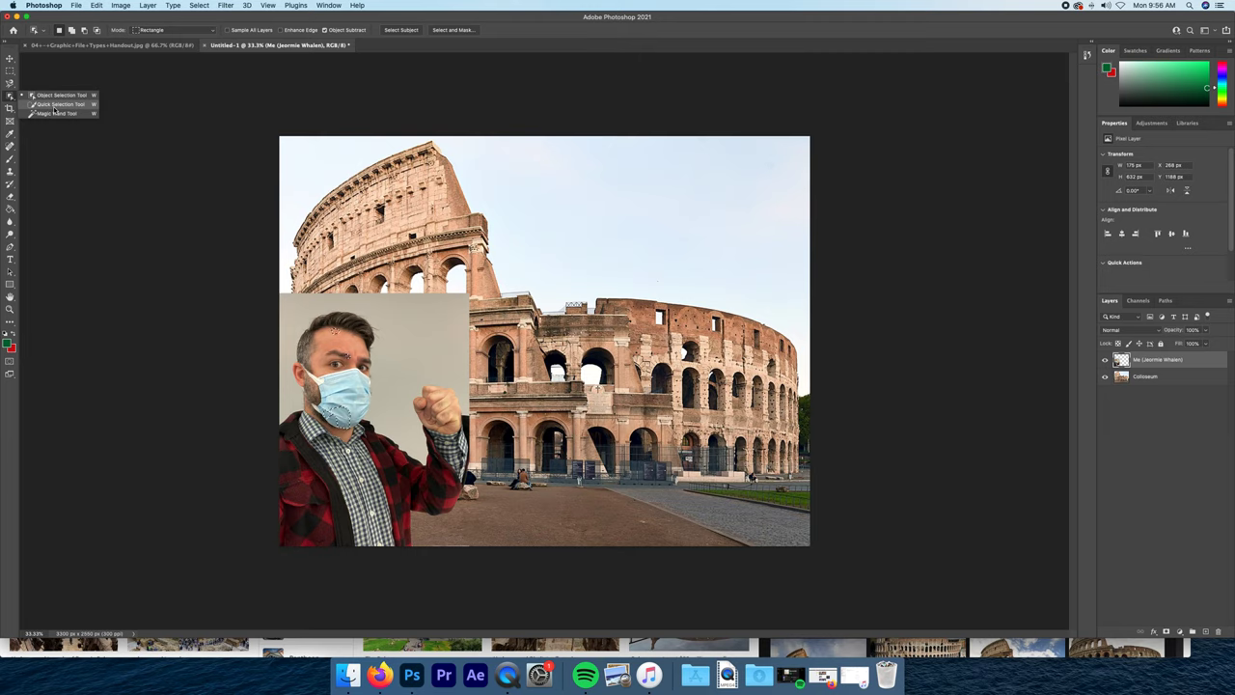
Paint a Quick Selection over the grey wall, subtracting areas with Alt.
click(55, 104)
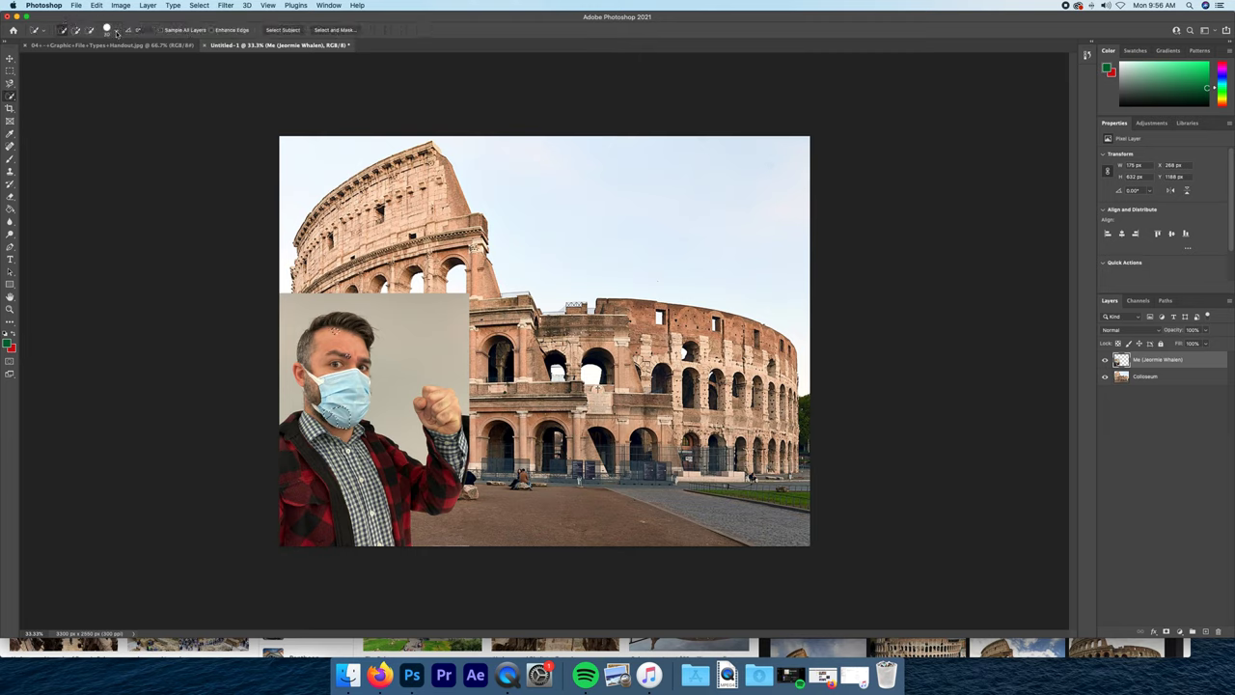
click(115, 32)
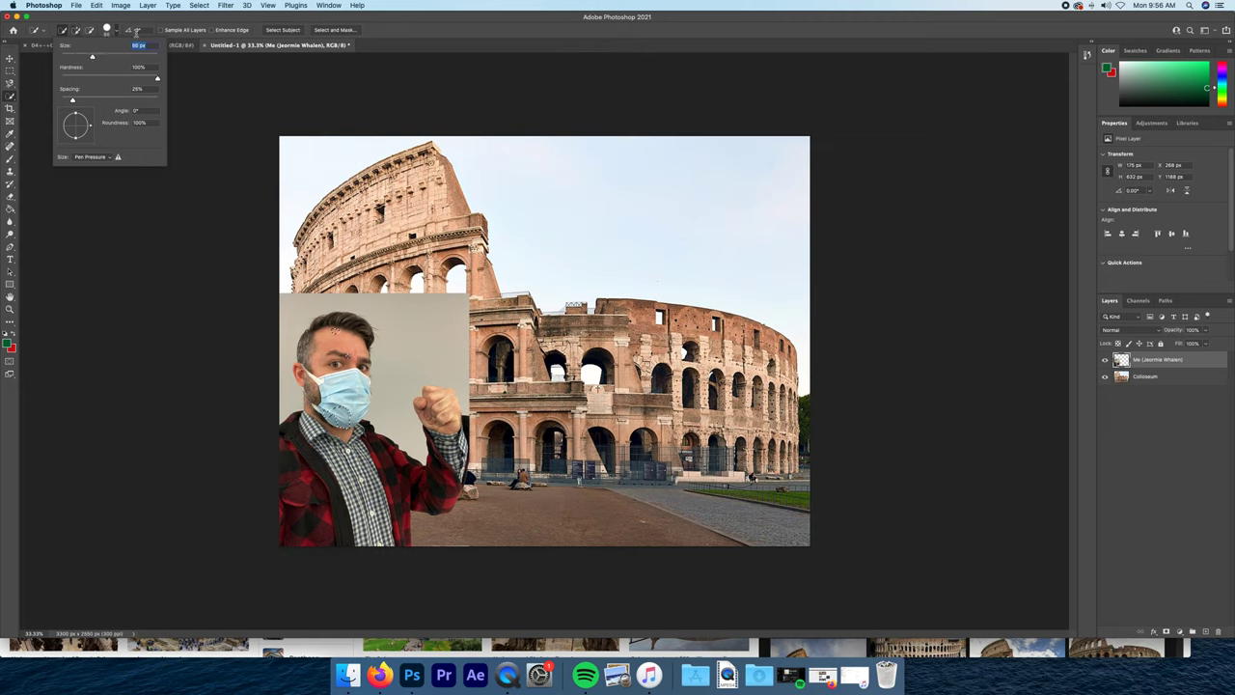
click(418, 330)
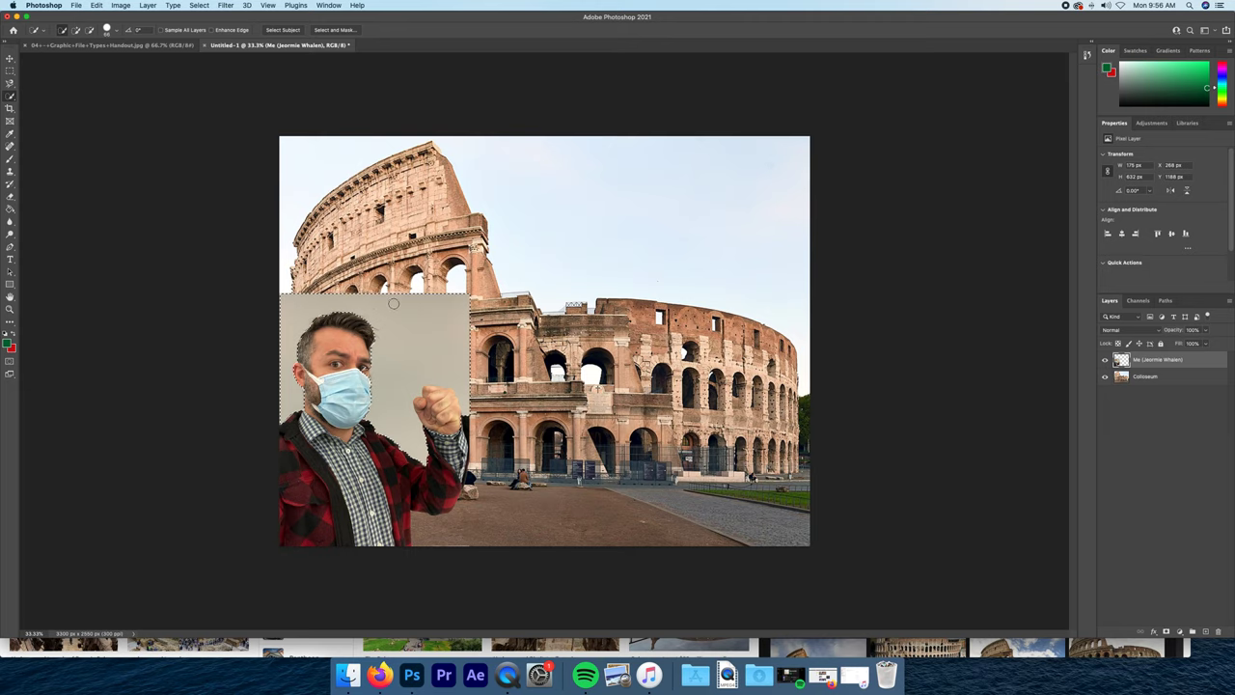
click(62, 30)
key(alt)
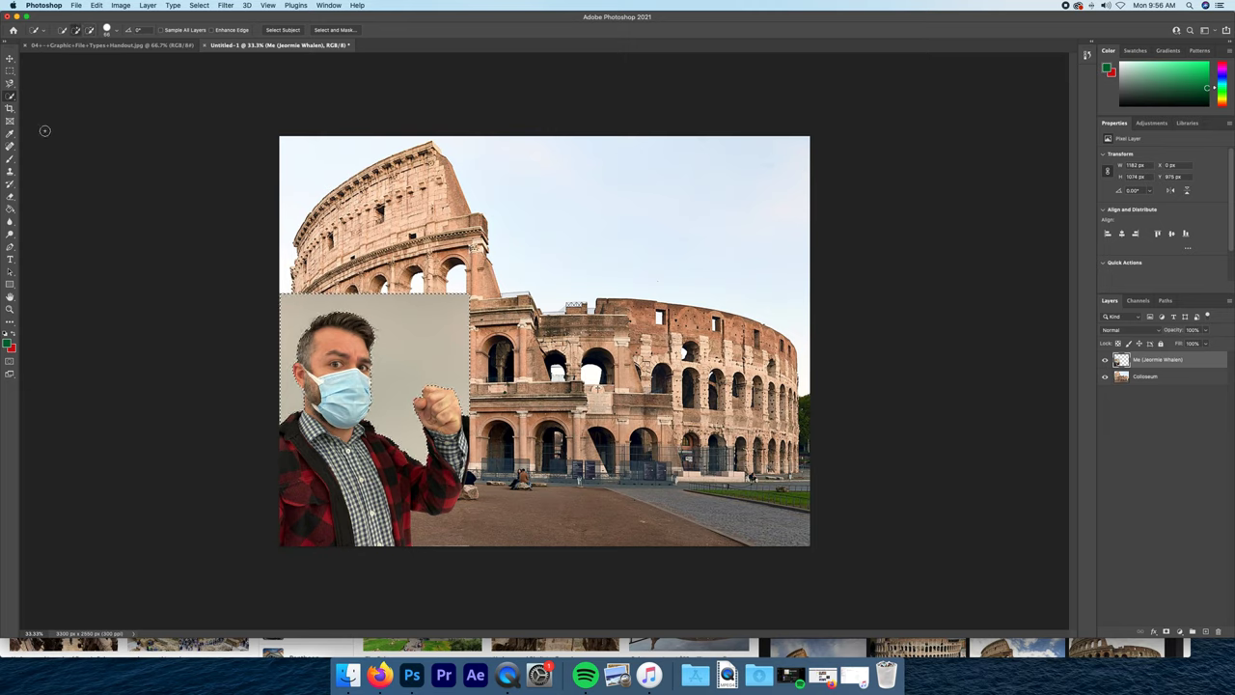
Select the grey wall by colour with the Magic Wand.
right_click(10, 98)
click(41, 115)
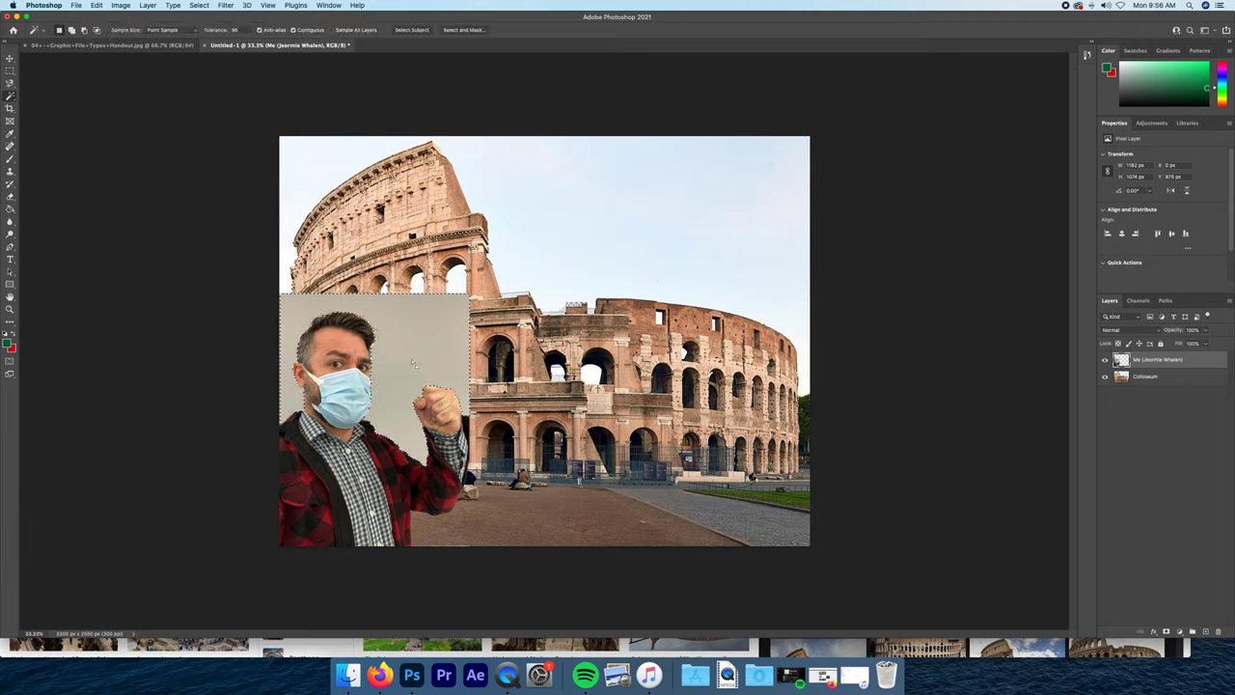
click(428, 345)
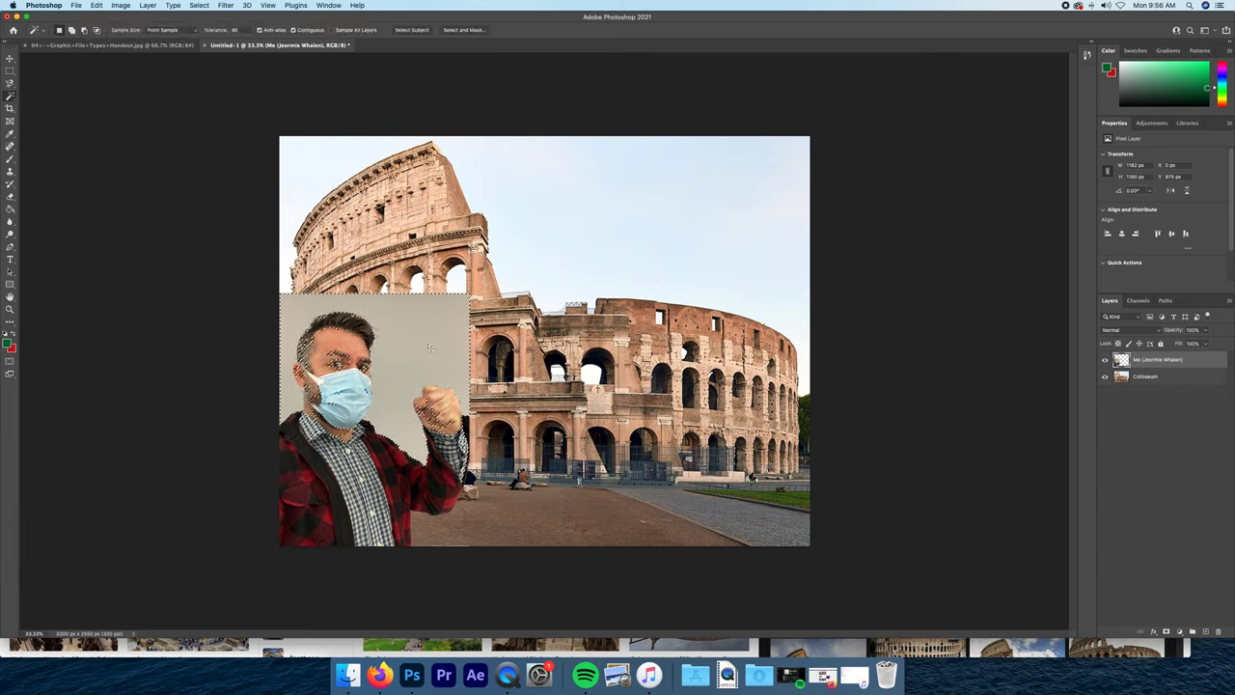
Lower the Magic Wand tolerance from 95 to 25 and reselect the grey wall beside the head and hair.
click(236, 29)
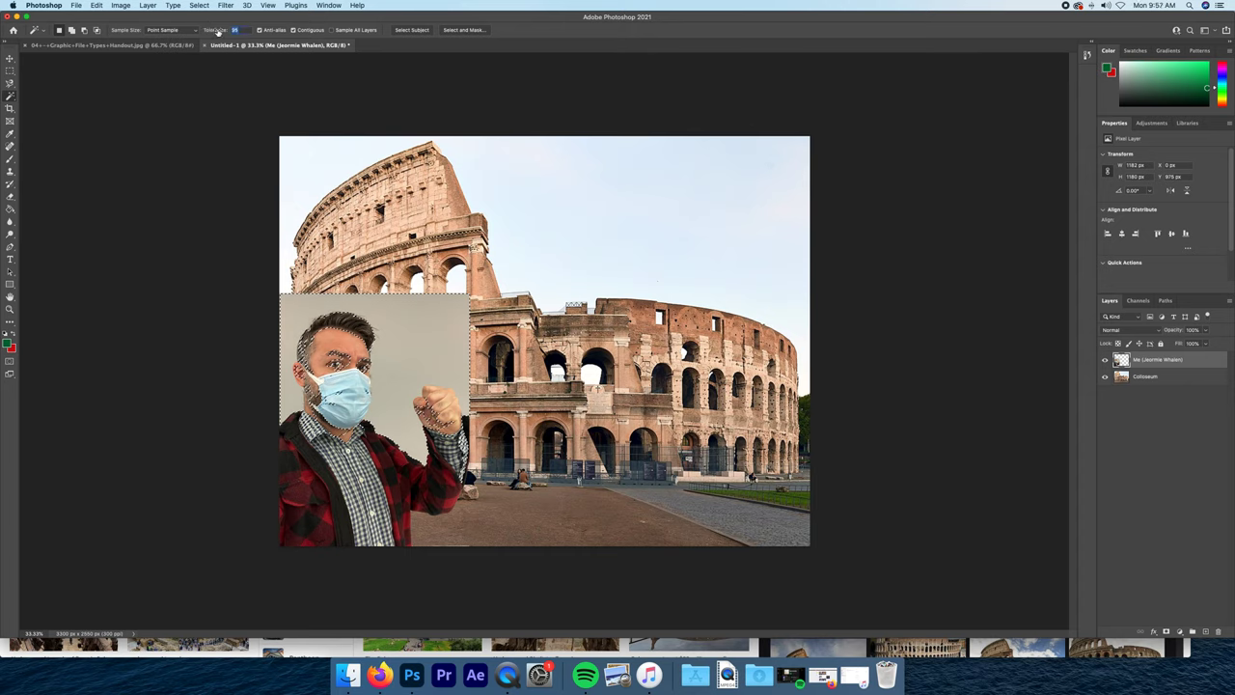
key(BackSpace)
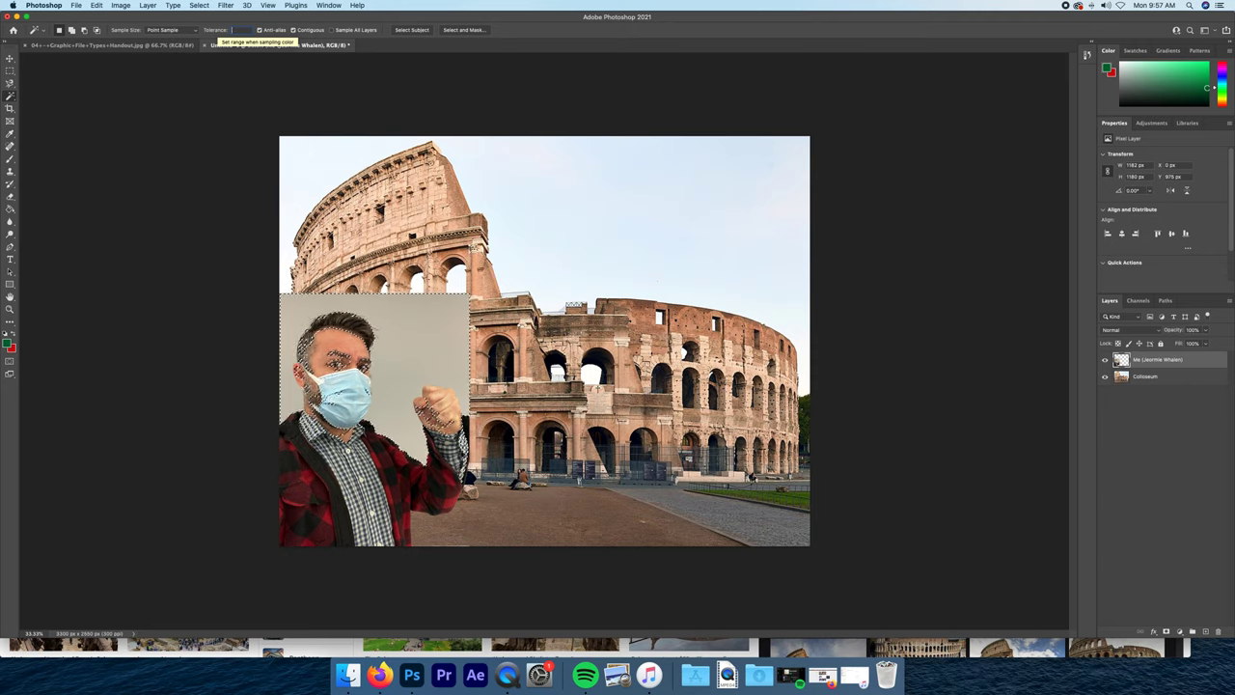
text(25)
click(414, 337)
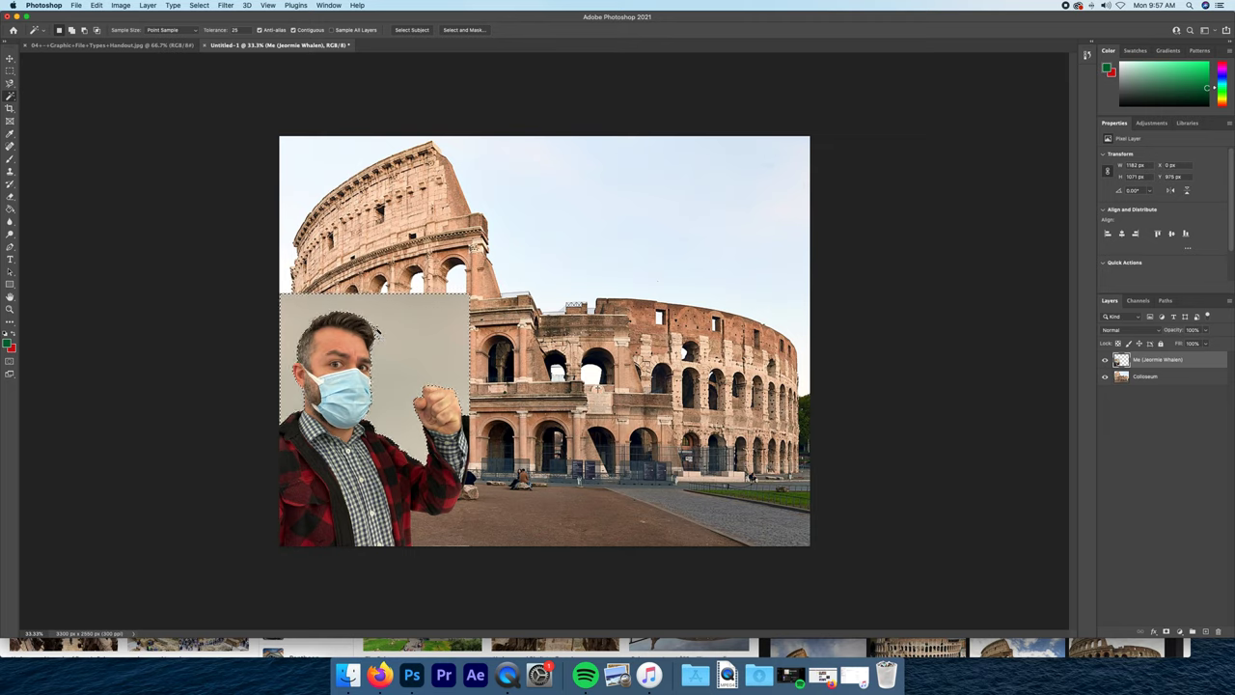
shift+click(393, 334)
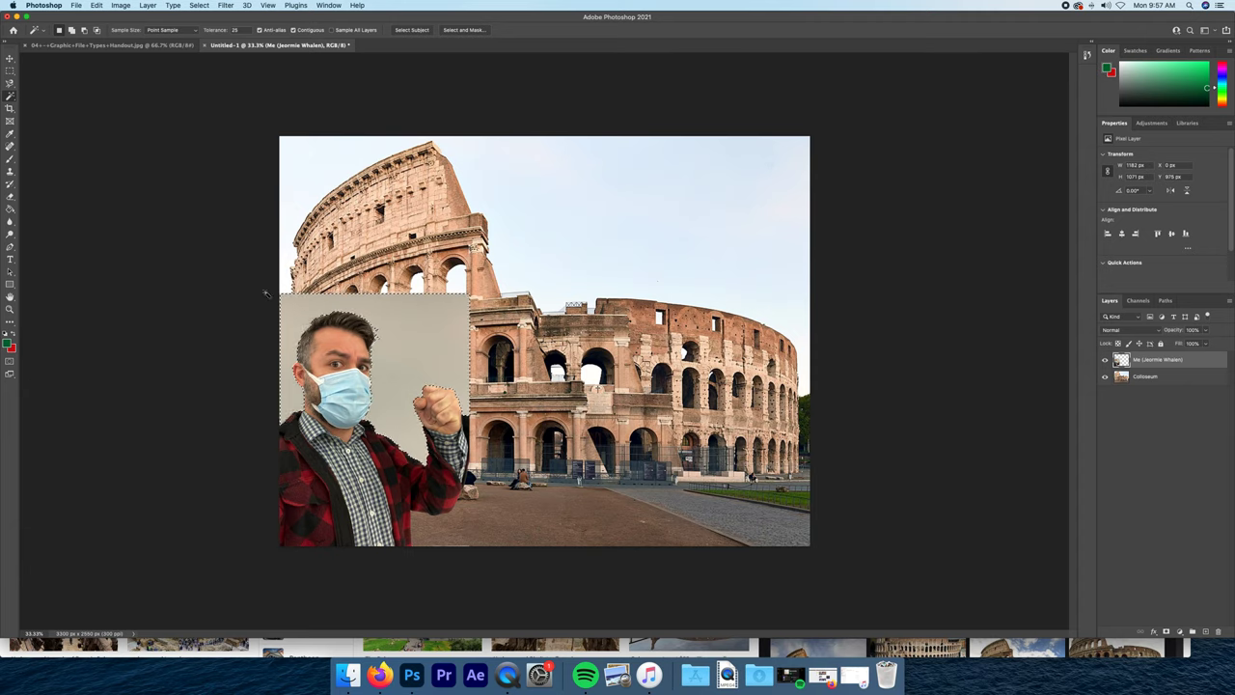
Refine the selection edge around the man with the Quick Selection tool.
right_click(10, 97)
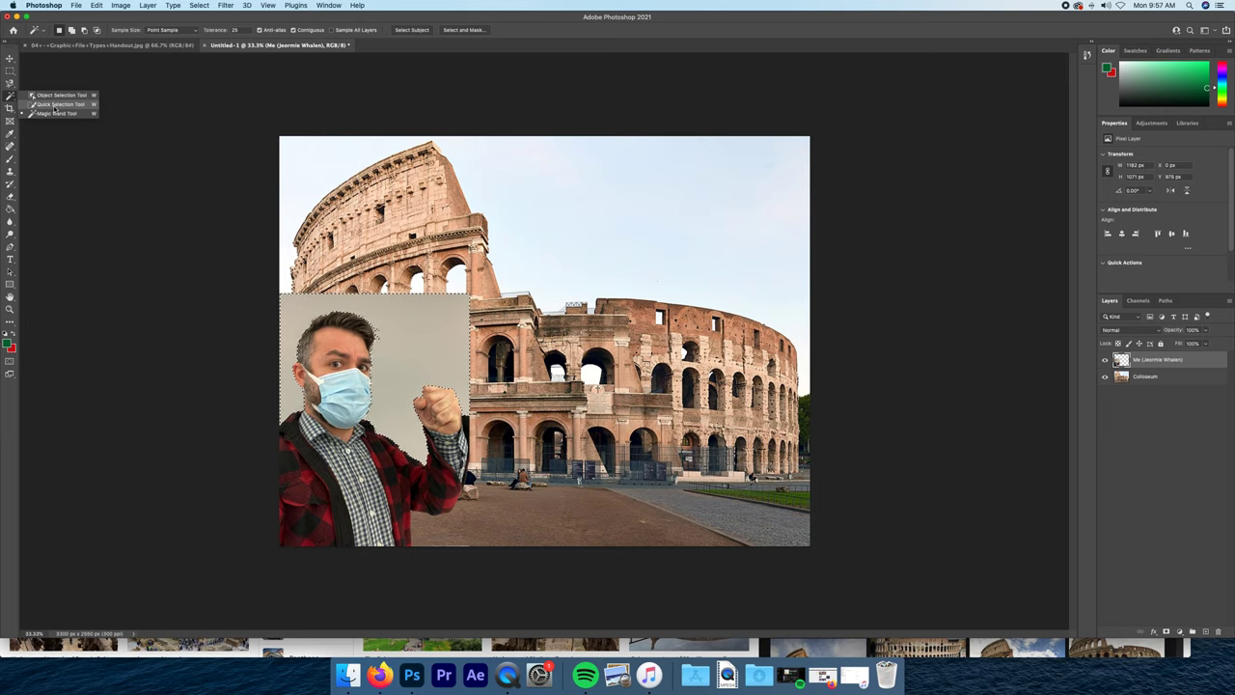
click(55, 105)
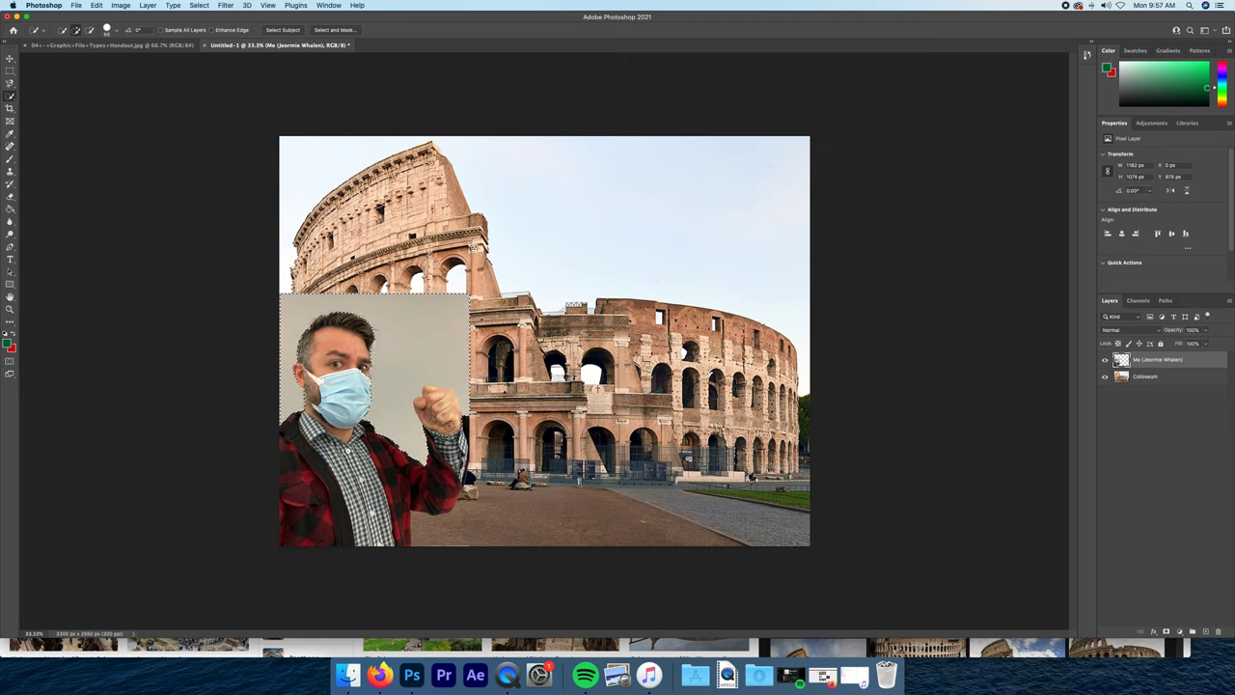
key(alt)
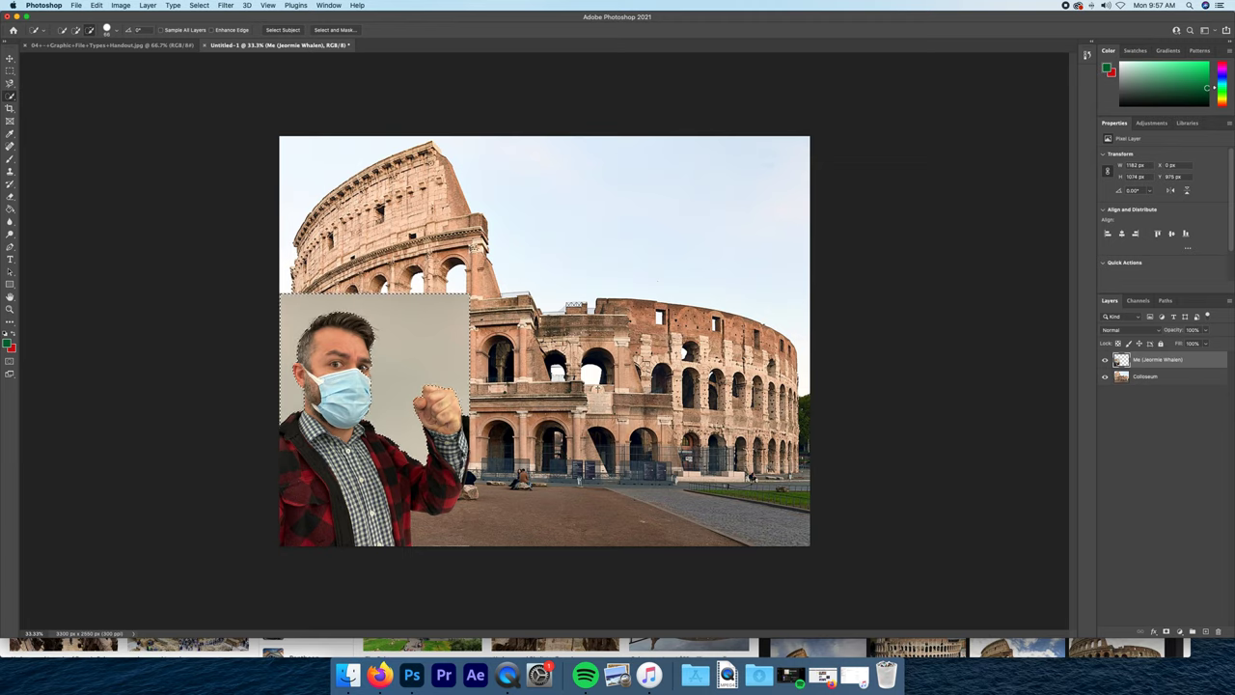
alt+click(379, 373)
Switch to the Eraser and set its brush size to 44 px.
key(alt)
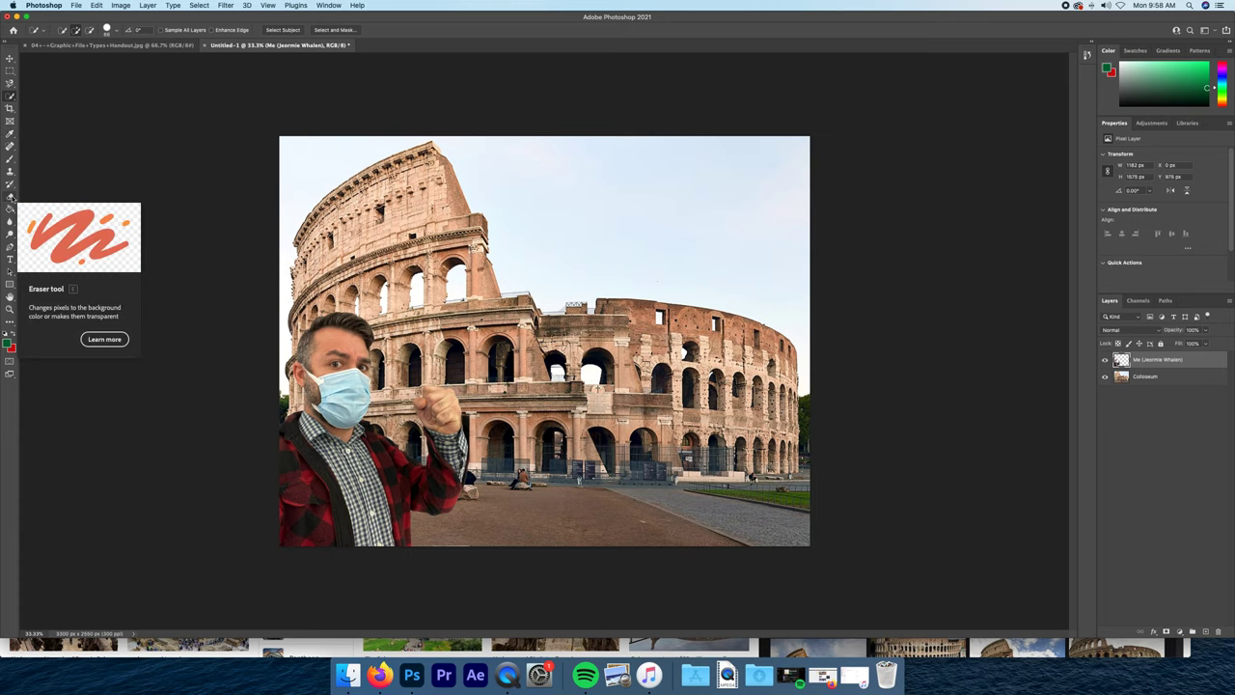
click(11, 197)
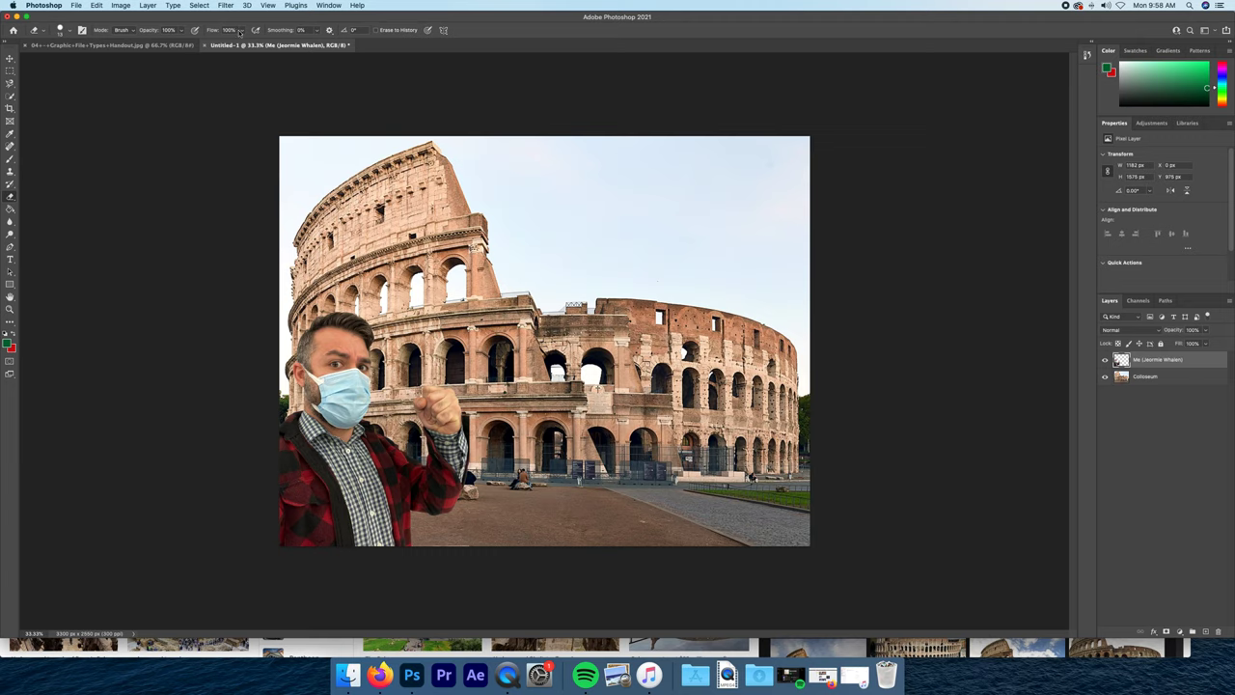
click(70, 31)
drag(58, 62, 70, 62)
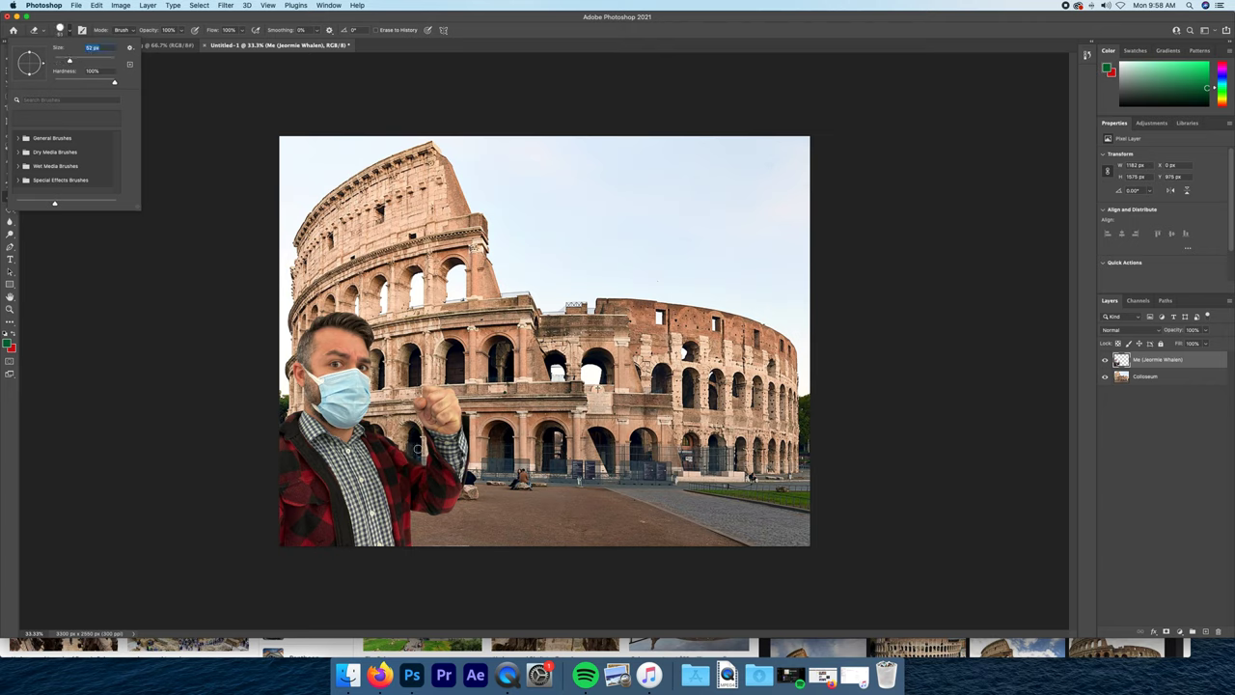
key(Return)
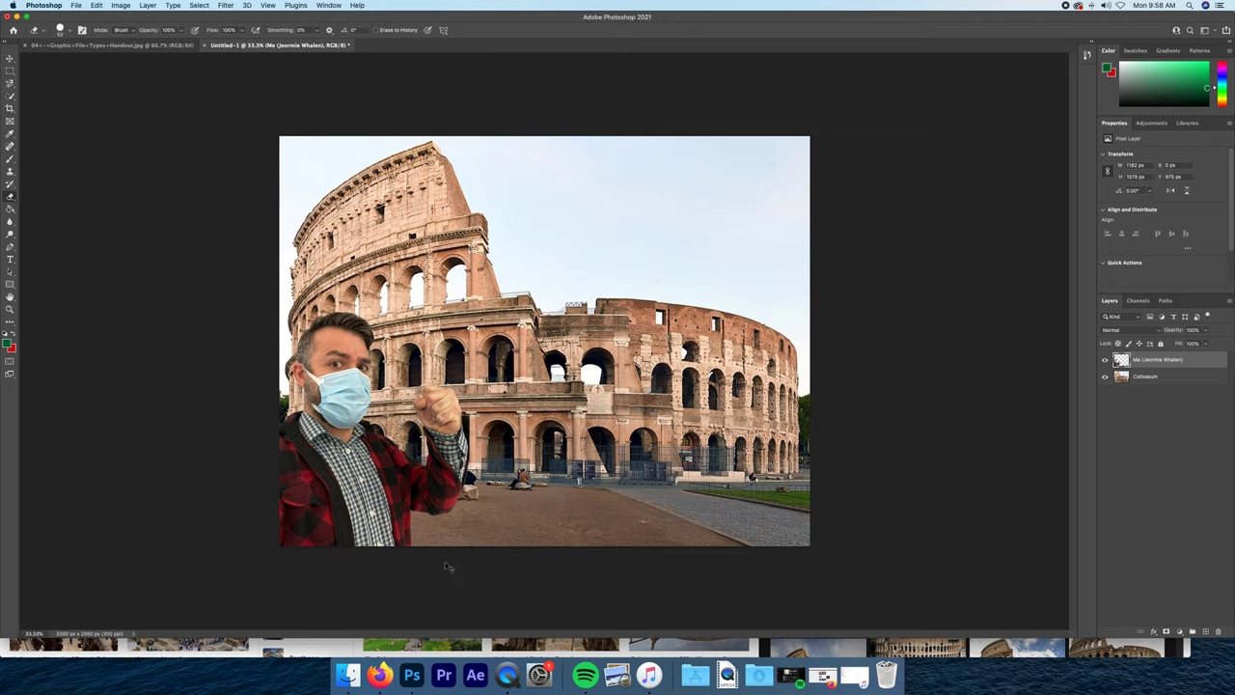
At 100% zoom, erase the dark fringe beside the raised arm, then zoom back out to 33.3%.
key(super+equal)
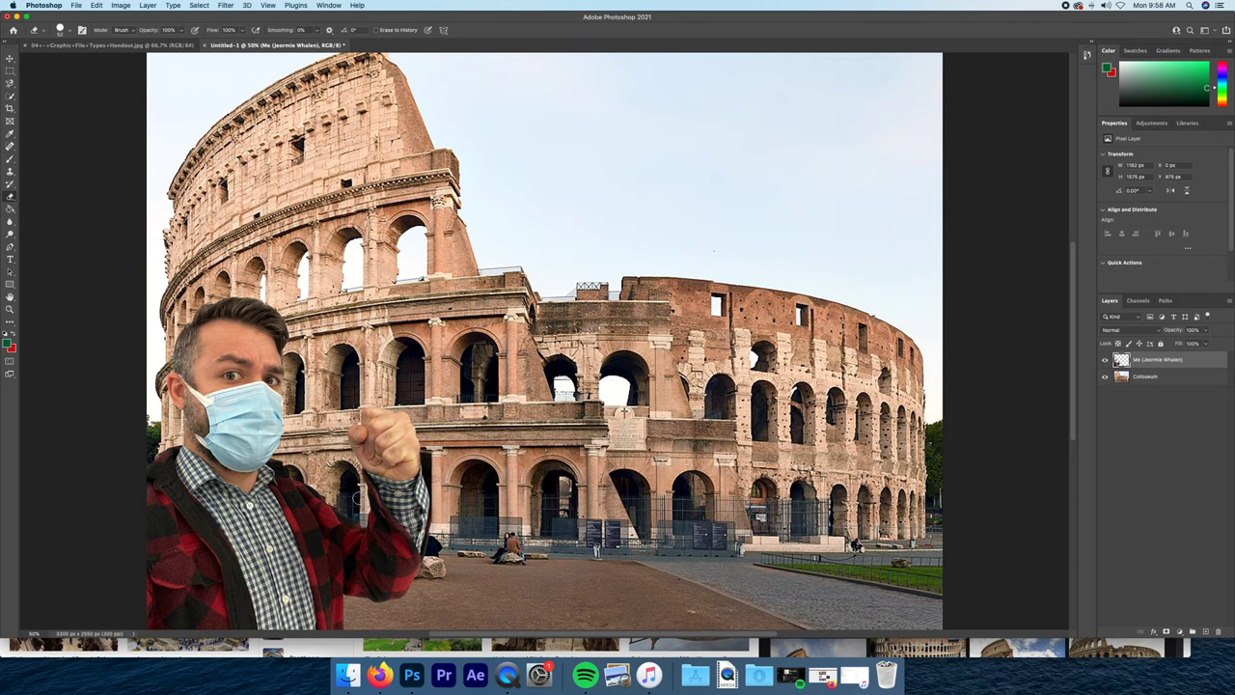
scroll(358, 498, down, 3)
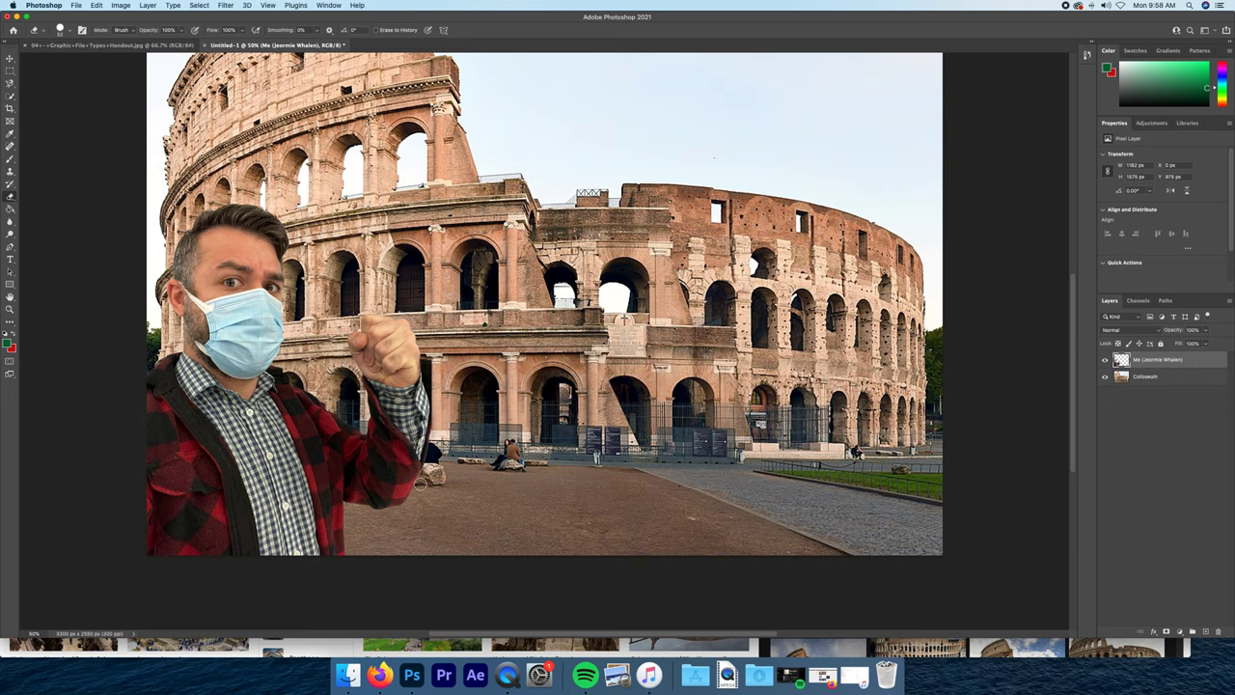
key(super+equal)
key(super+equal)
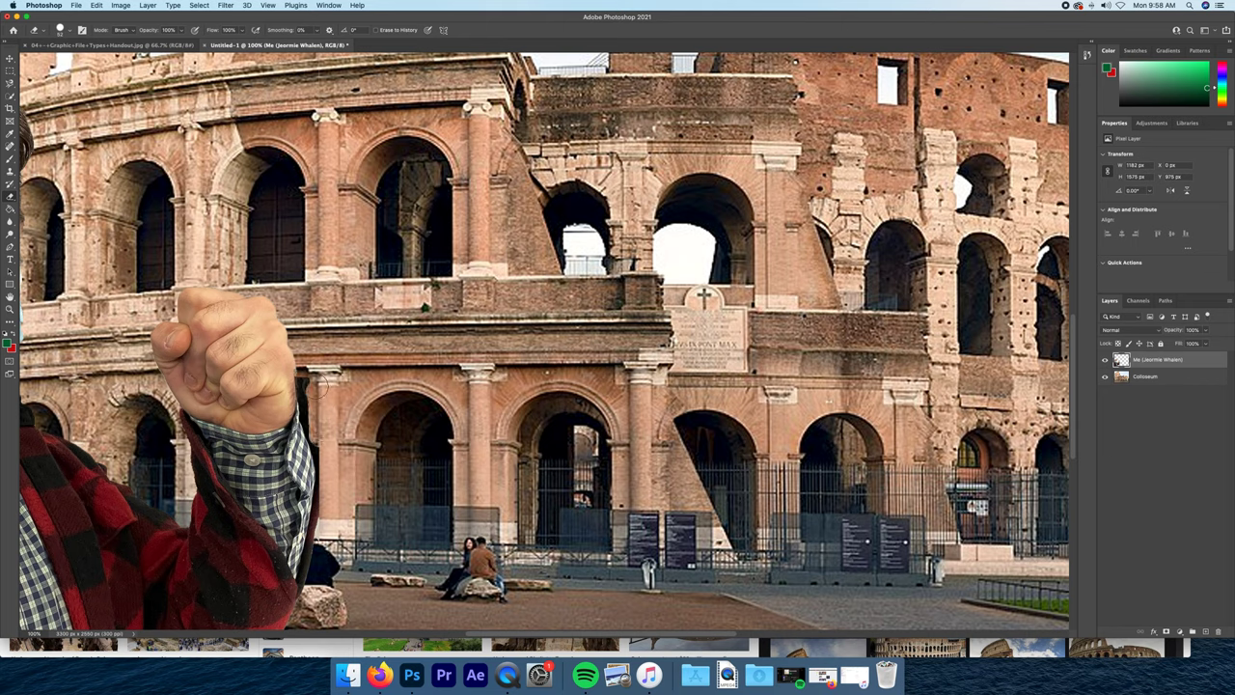
mouse_move(315, 386)
mouse_down()
mouse_move(307, 372)
mouse_move(319, 439)
mouse_move(298, 375)
mouse_move(332, 477)
mouse_up()
key(super+minus)
key(super+minus)
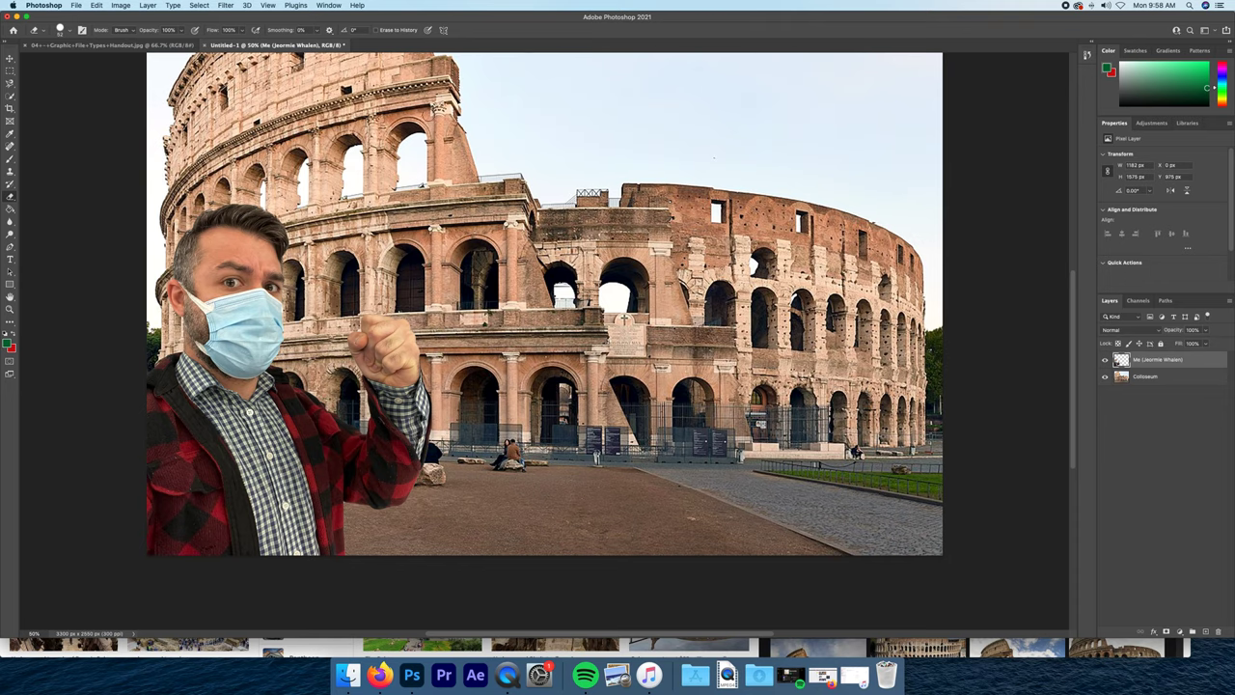
key(super+0)
key(super+minus)
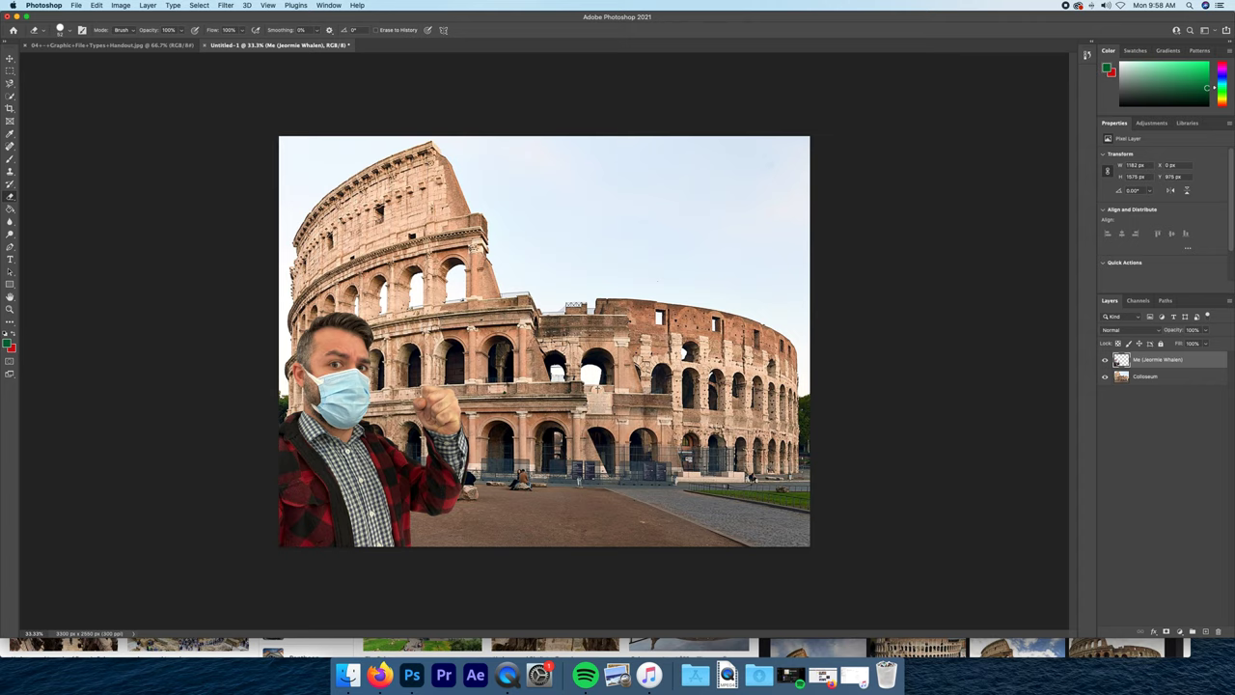
Save a copy to the Project Files folder, named 'Selection Tools' followed by the author's name.
click(75, 6)
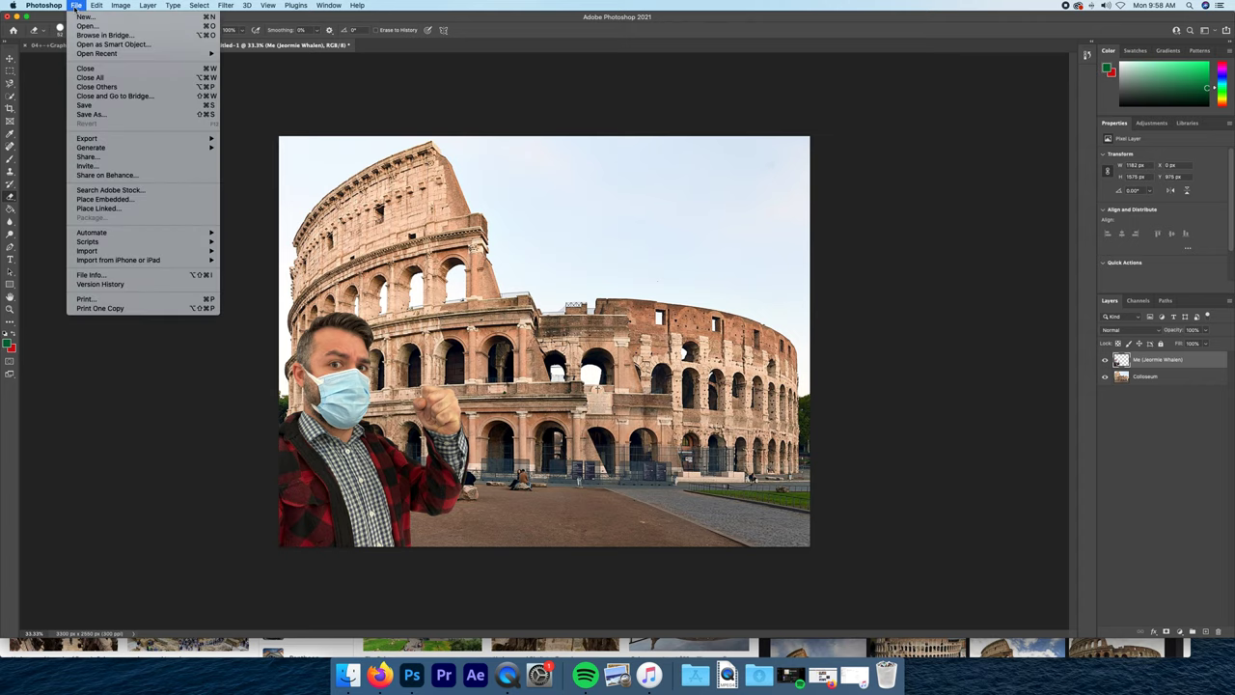
click(91, 114)
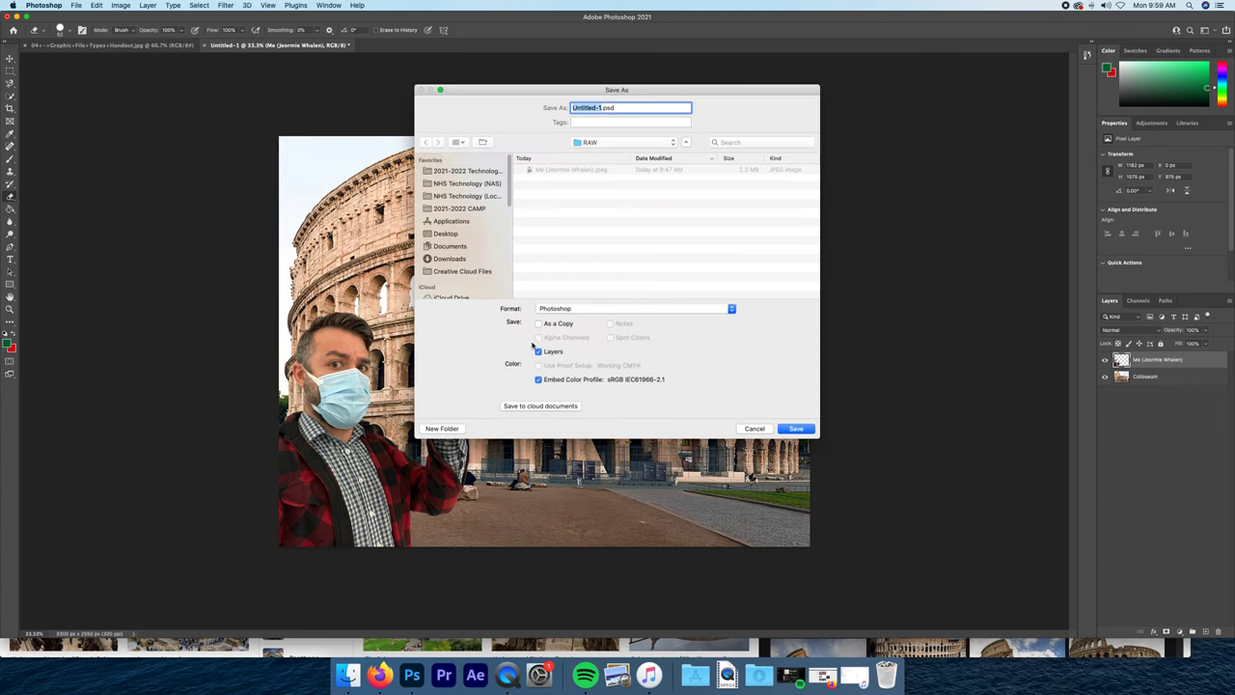
click(630, 142)
click(591, 164)
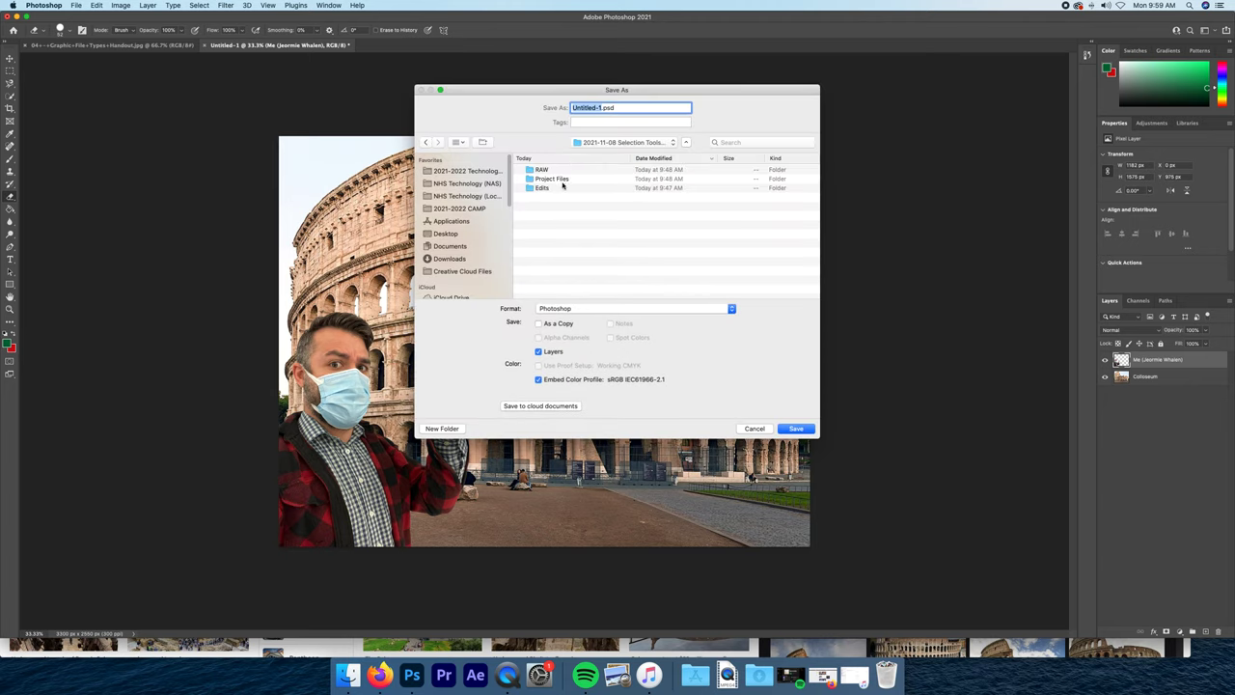
click(564, 181)
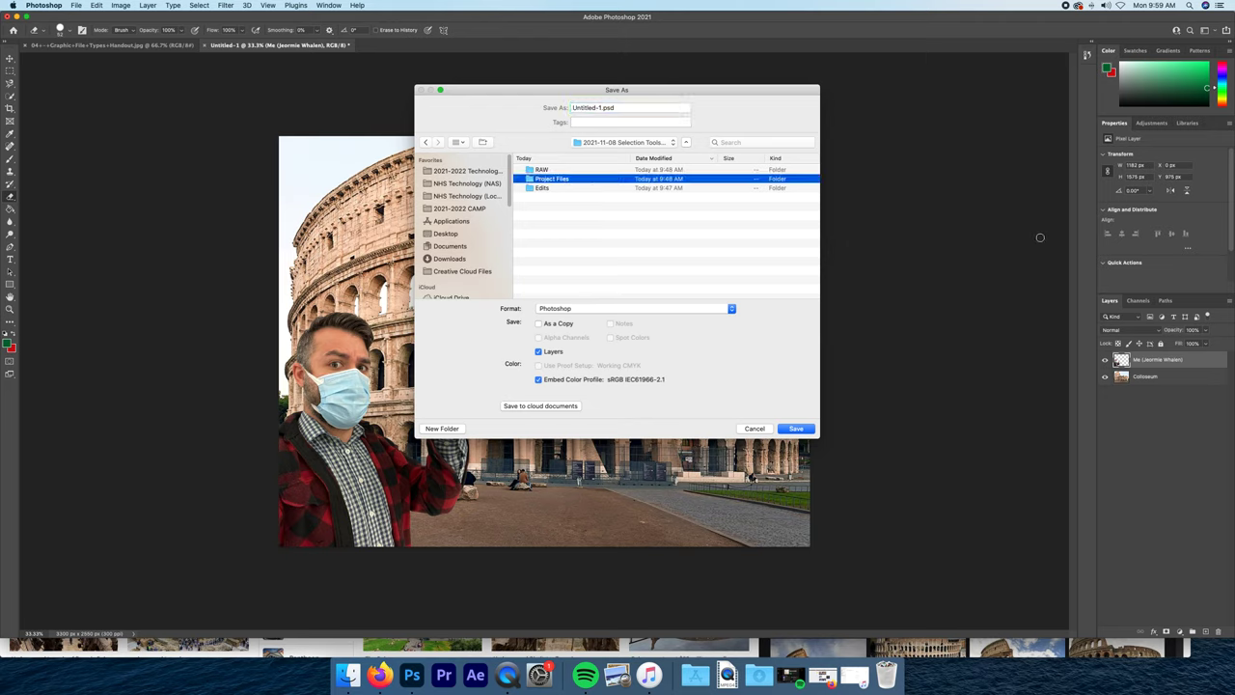
key(Tab)
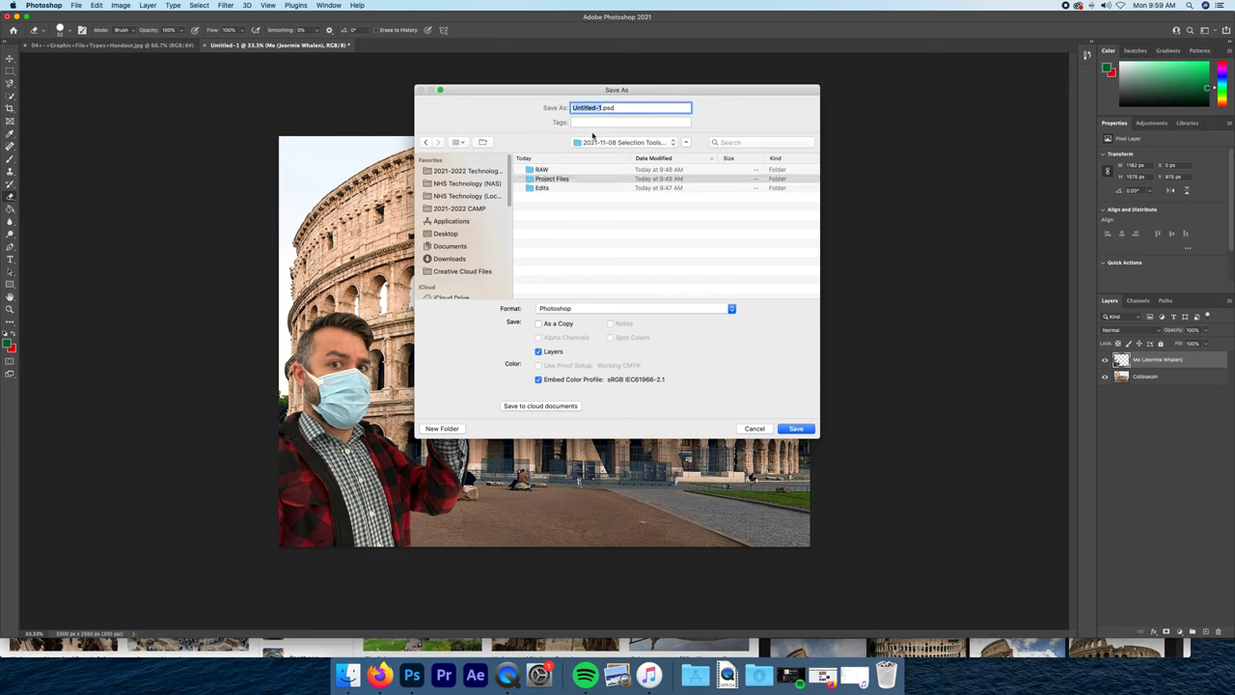
text(Selection Tools (Jeromie Whalen))
Save the layered PSD, confirming the compatibility prompt and turning it off for the future.
click(543, 182)
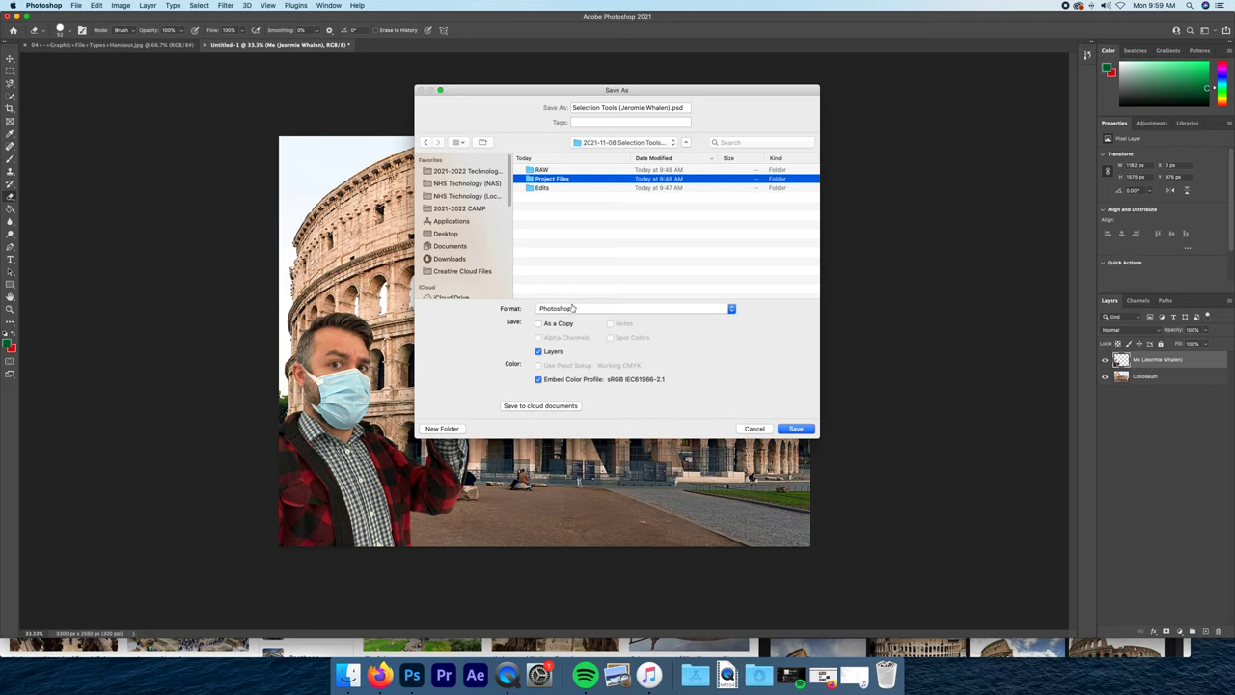
click(795, 428)
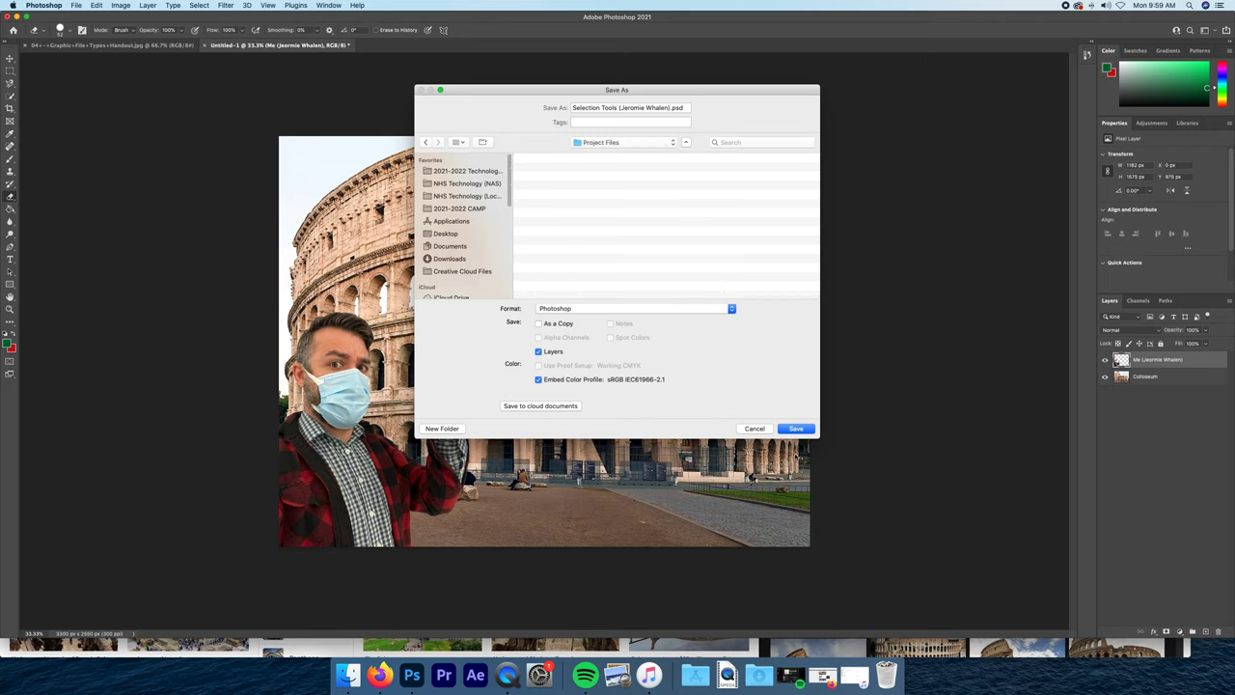
click(795, 429)
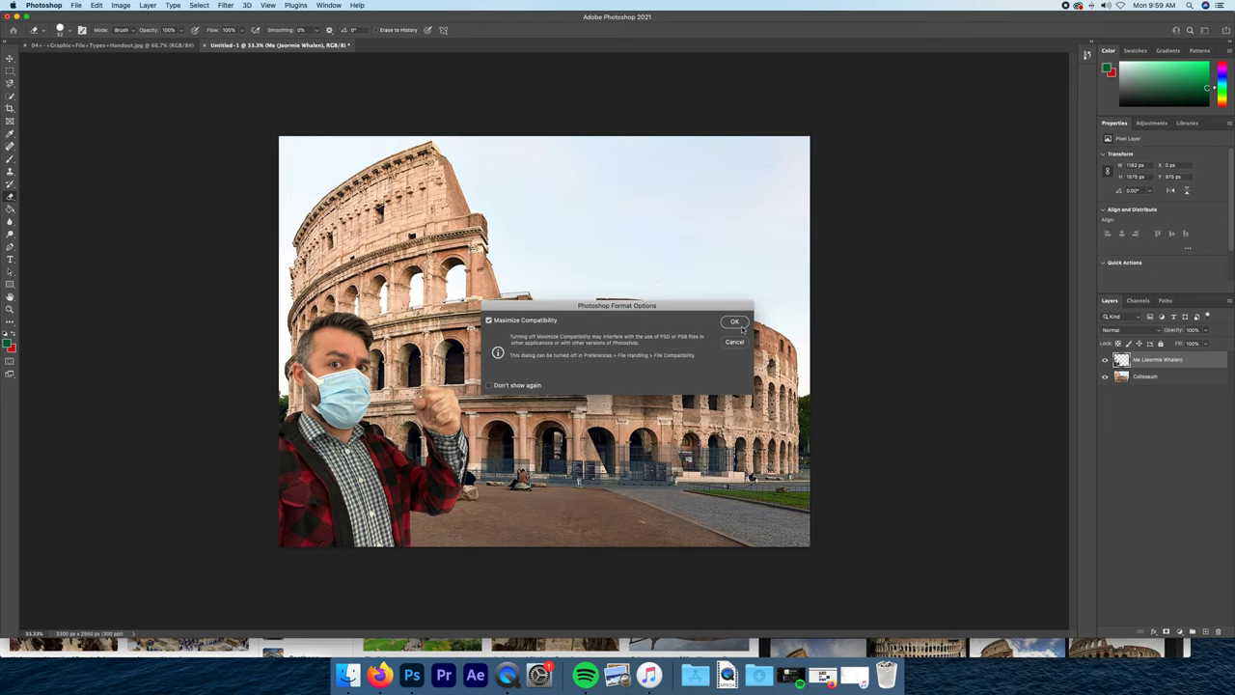
click(512, 384)
click(732, 321)
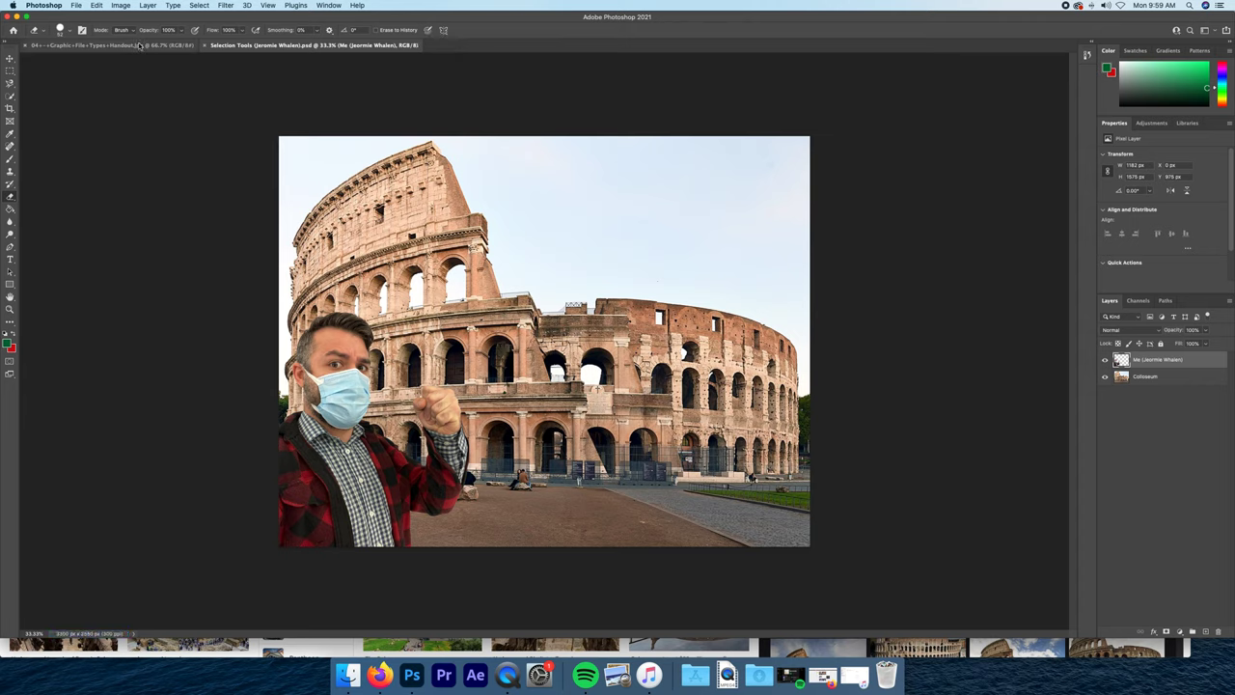
Choose the Edits folder inside the dated Selection Tools project folder as the save location for a copy.
click(77, 6)
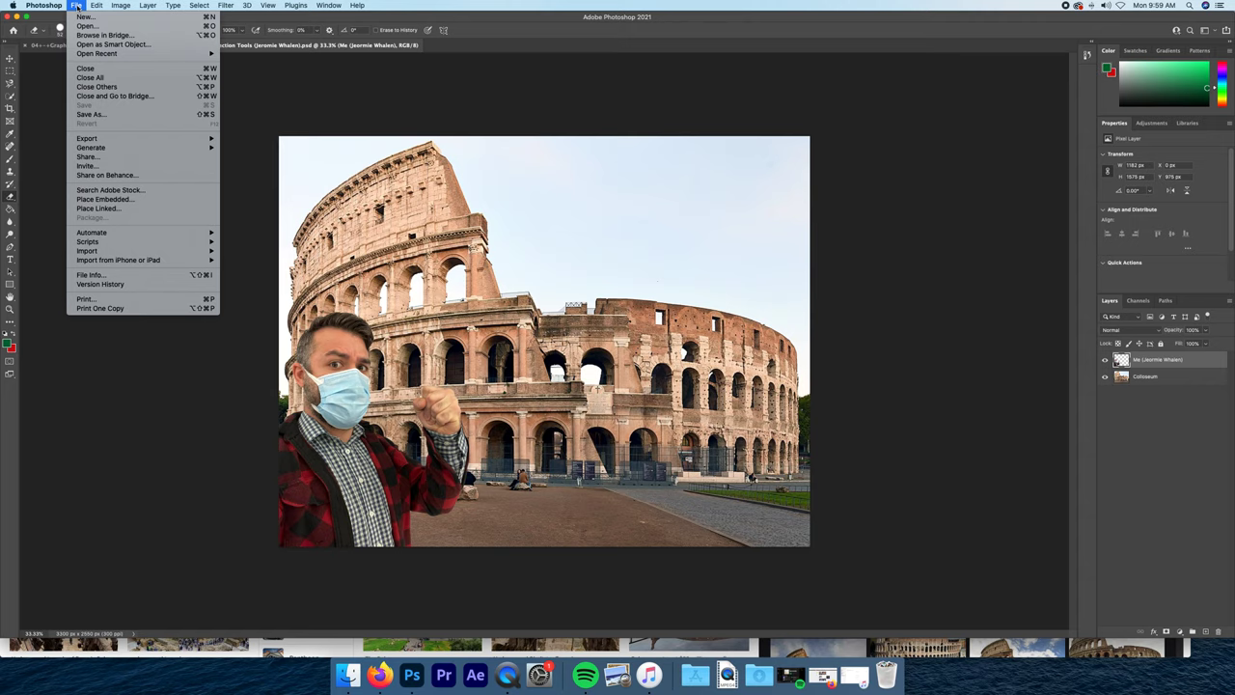
click(92, 114)
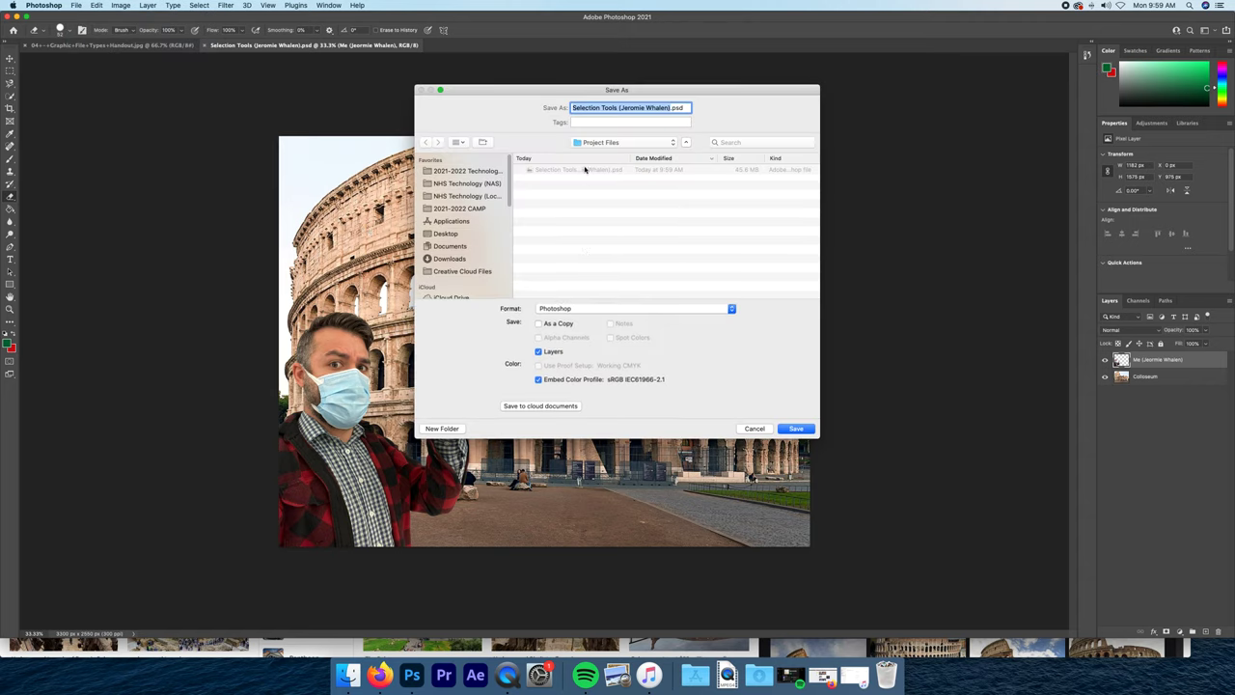
click(608, 143)
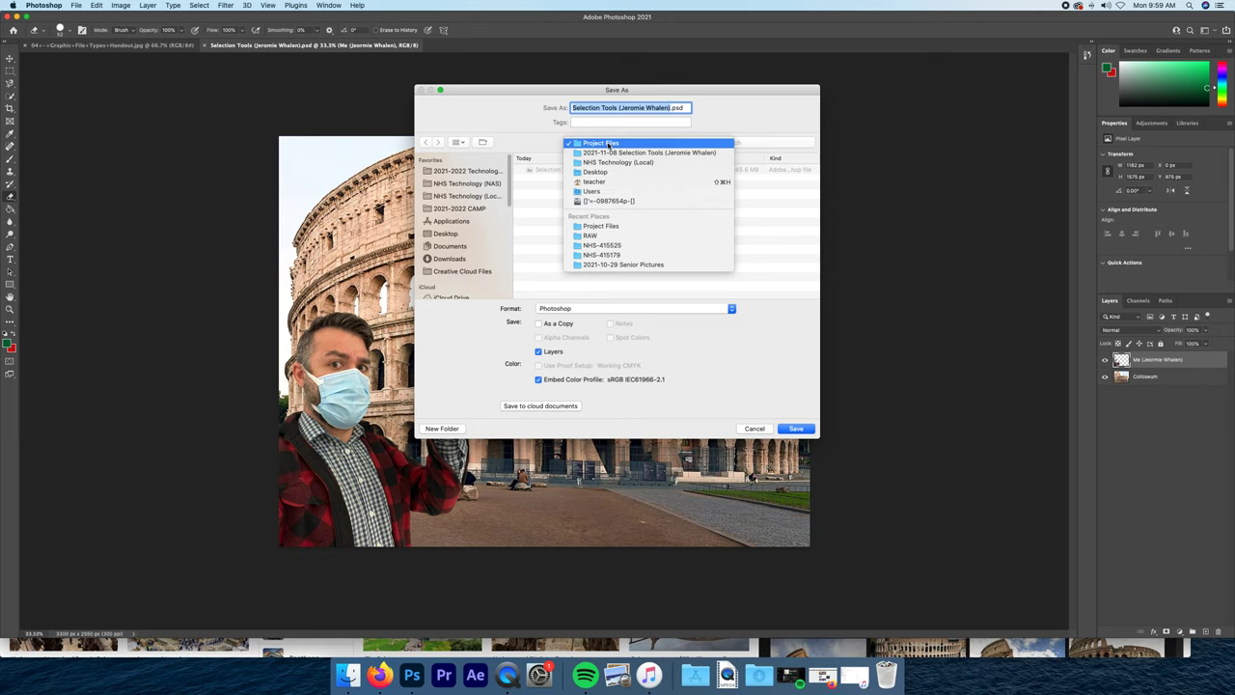
click(604, 152)
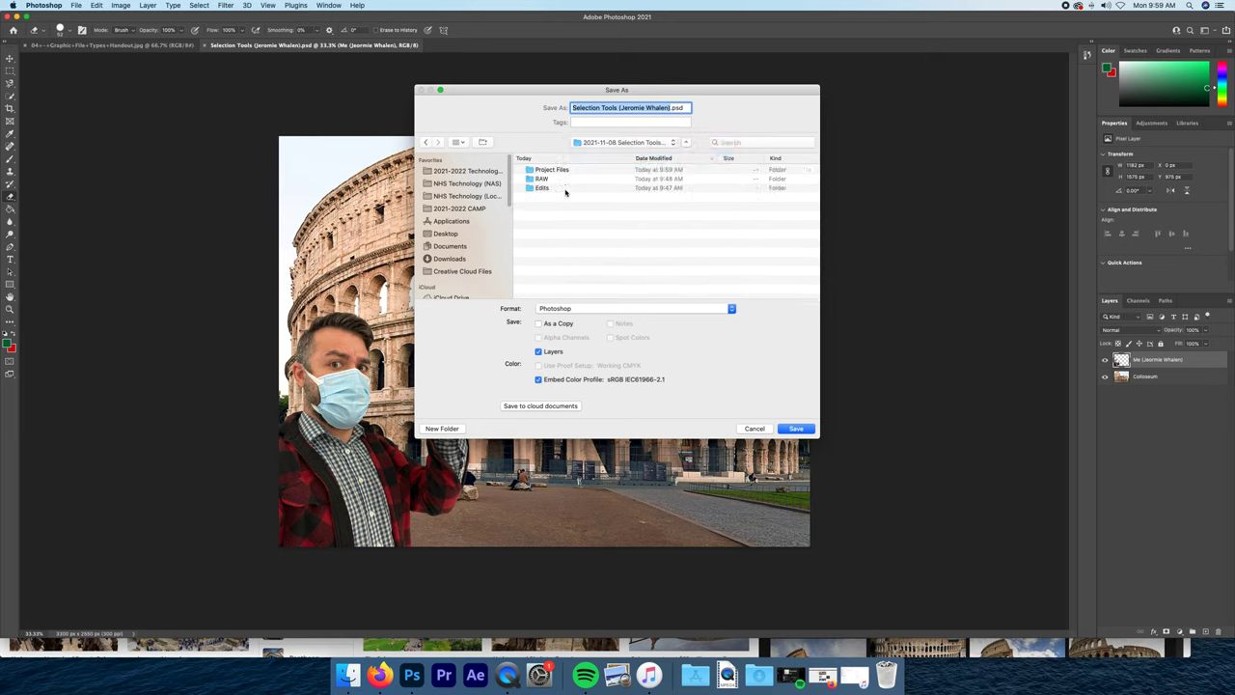
double_click(566, 189)
Save the copy as a JPEG at maximum quality 12.
click(593, 309)
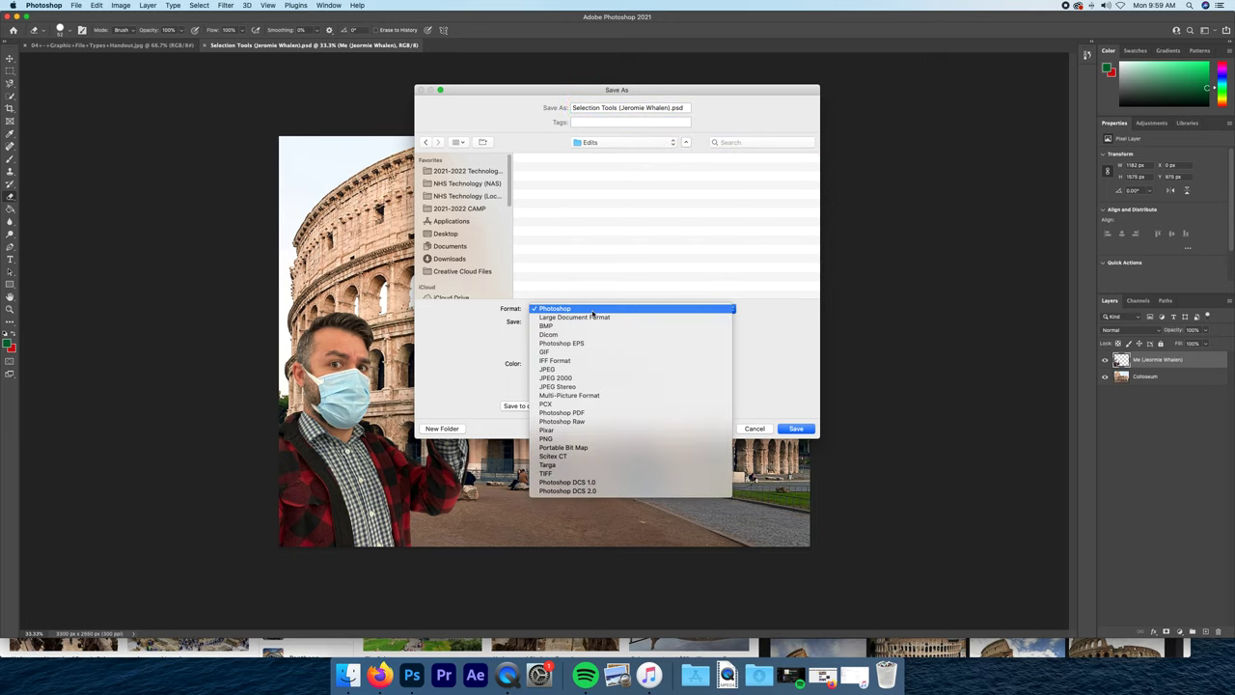
click(588, 369)
click(588, 310)
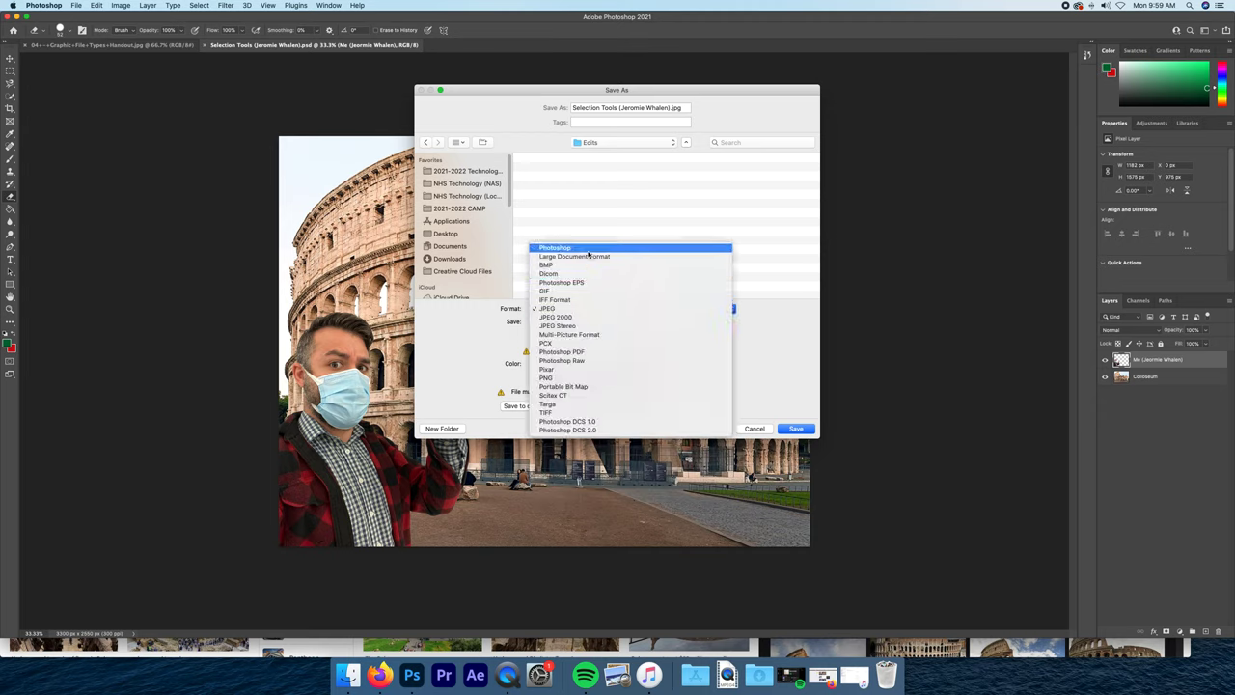
click(585, 310)
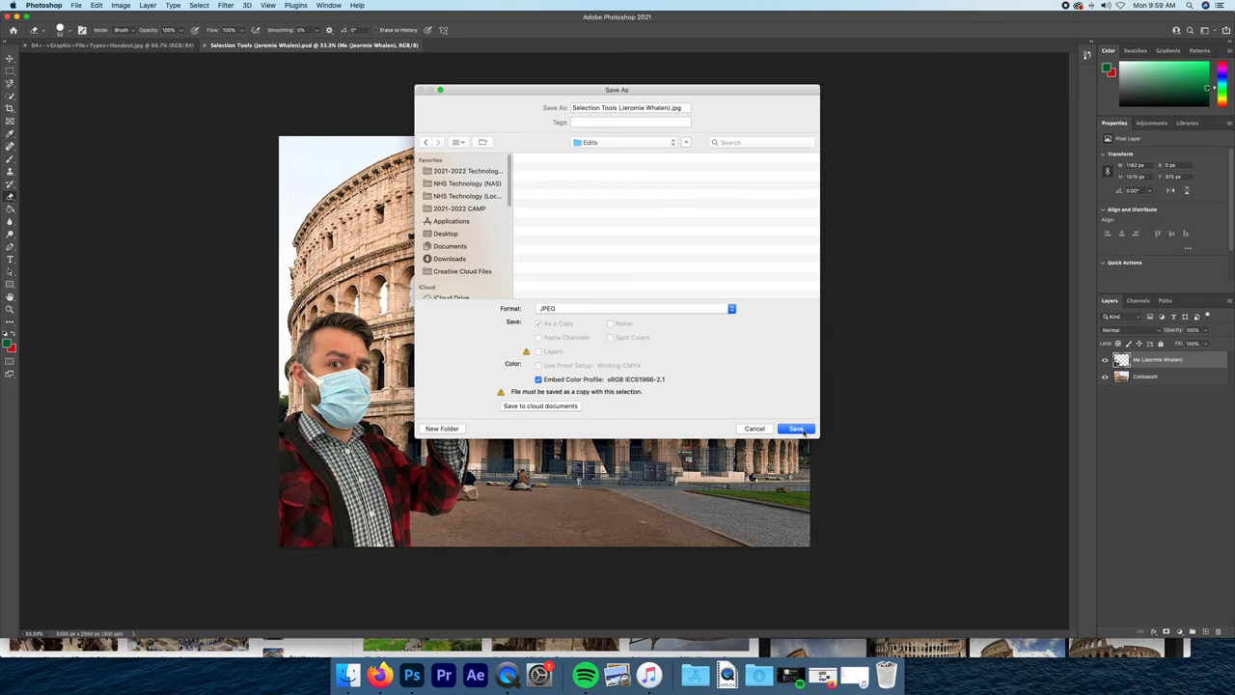
click(796, 428)
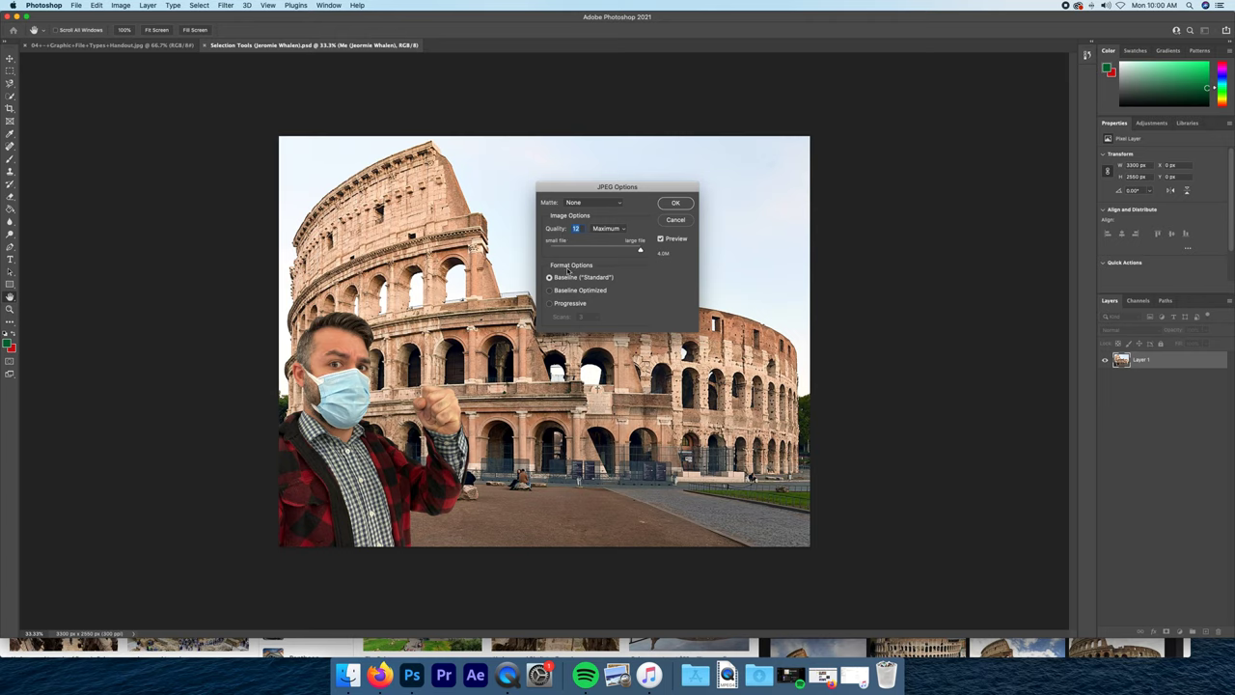
click(682, 205)
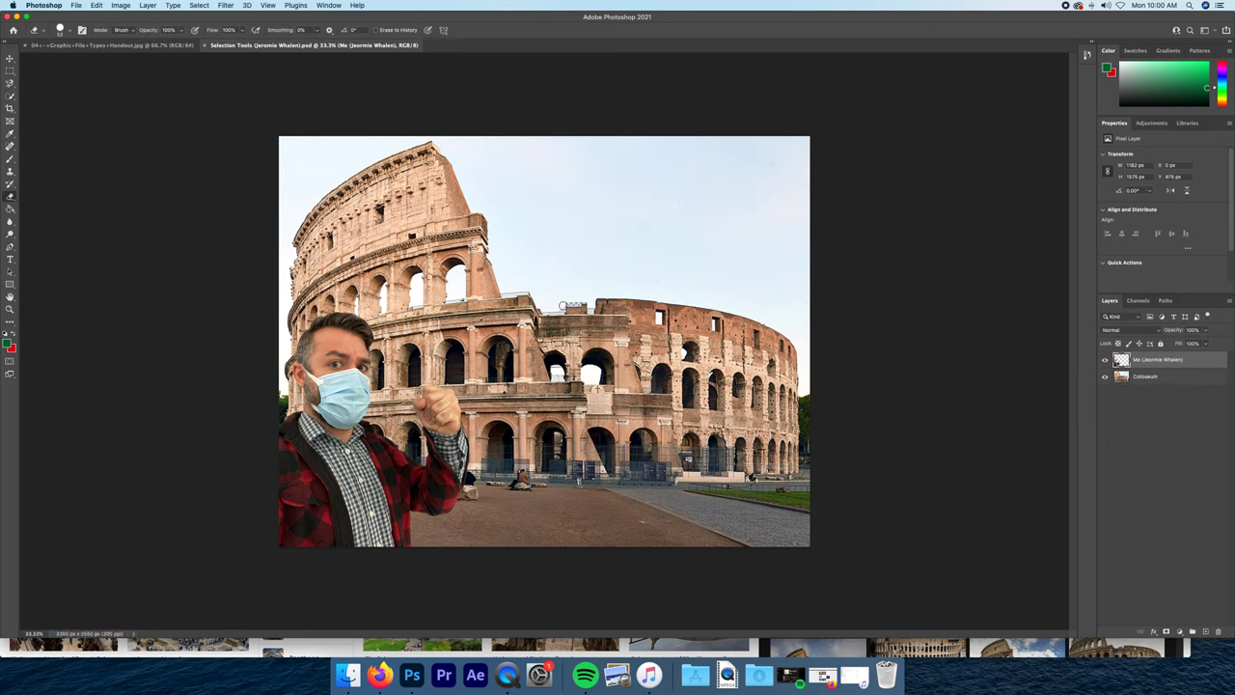